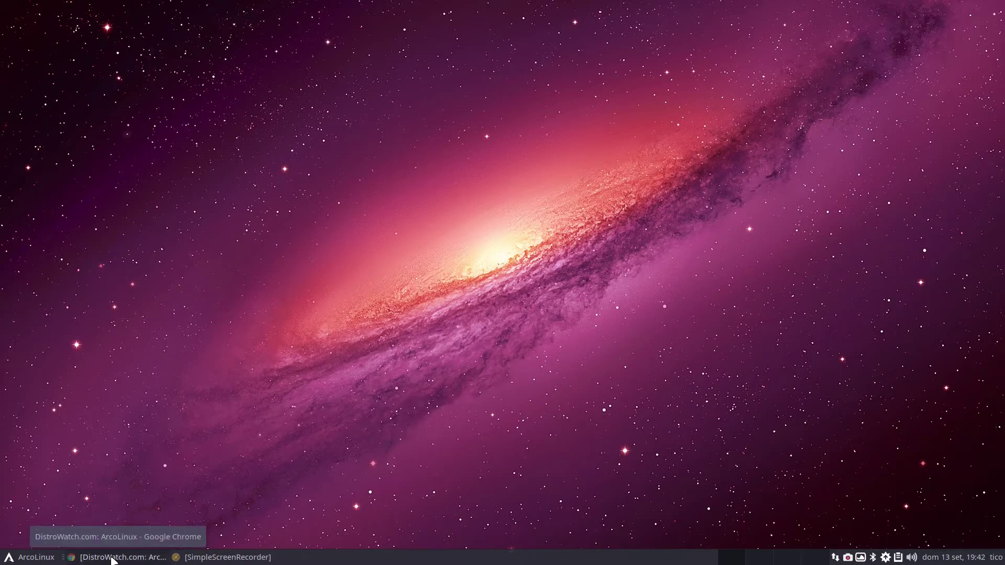
Step: Switch to Chrome, open arcolinux.com from the DistroWatch summary table and translate the site into Portuguese
click(112, 558)
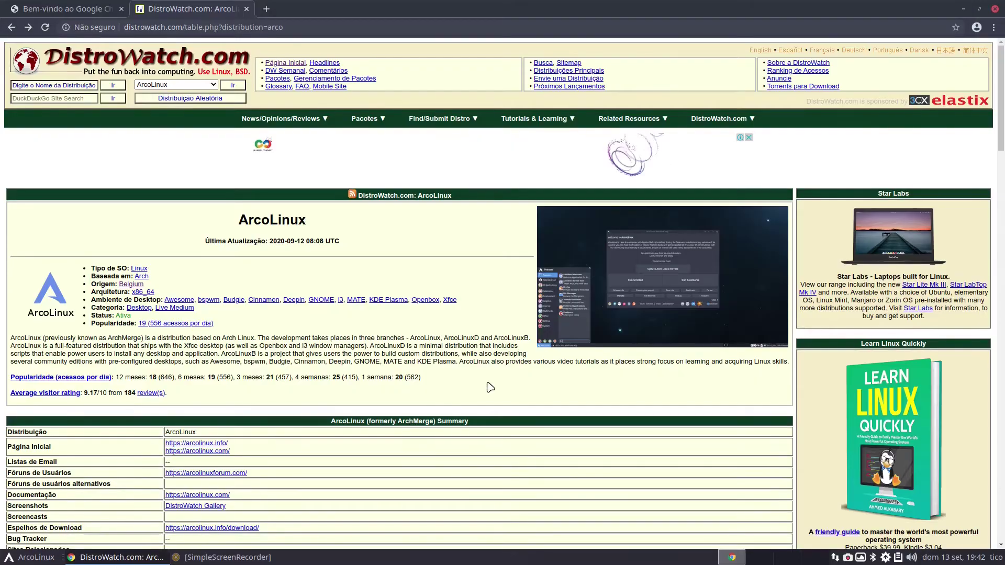
scroll(491, 387, down, 2)
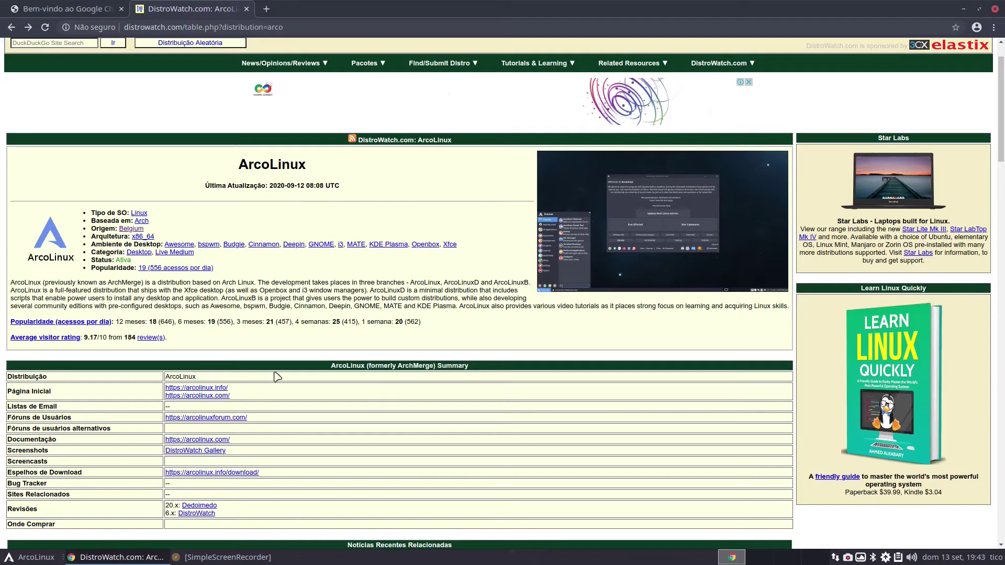
scroll(277, 377, down, 1)
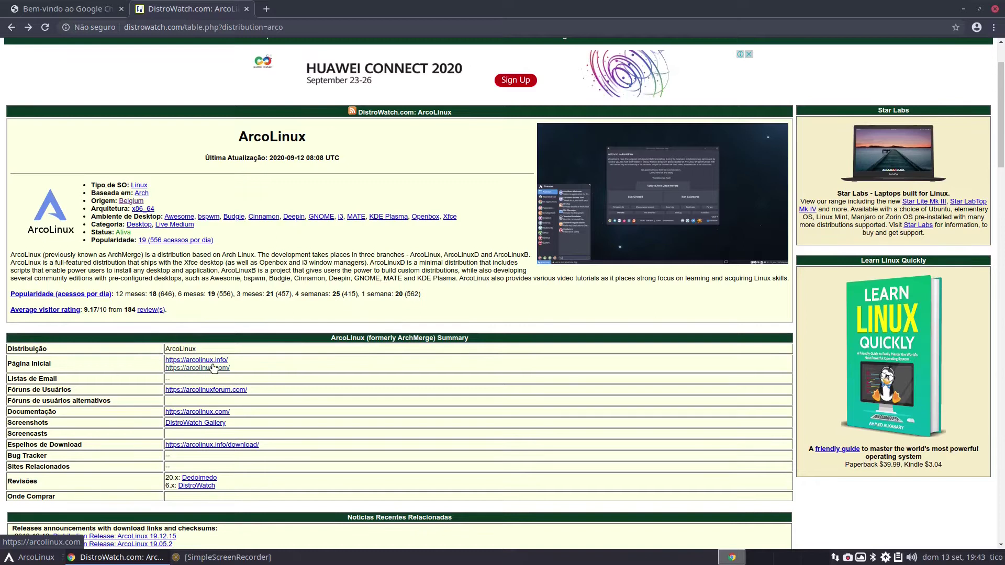
click(193, 370)
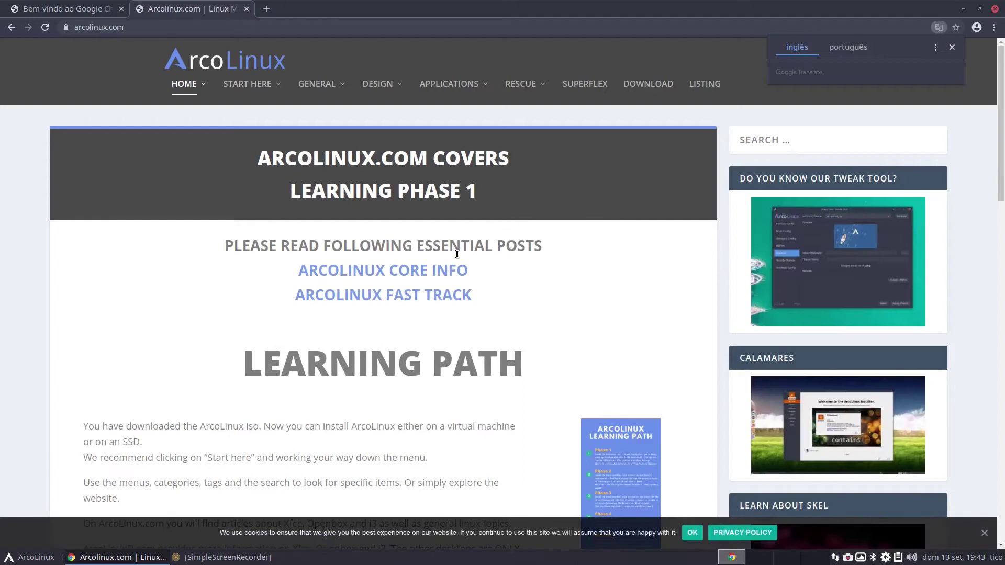
click(839, 47)
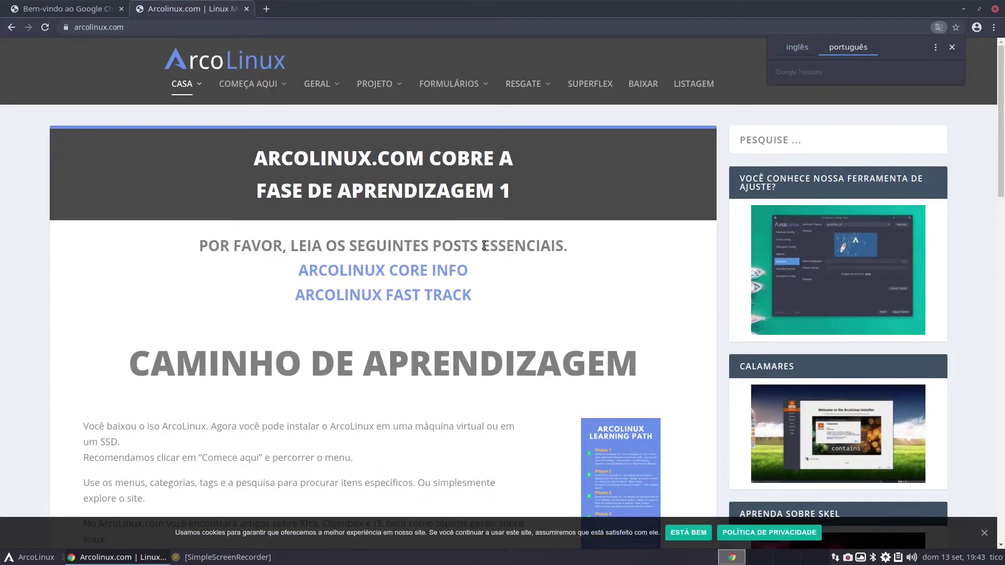
Step: Look through the translated ArcoLinux home page, from the learning path to the most recent articles
scroll(484, 245, down, 8)
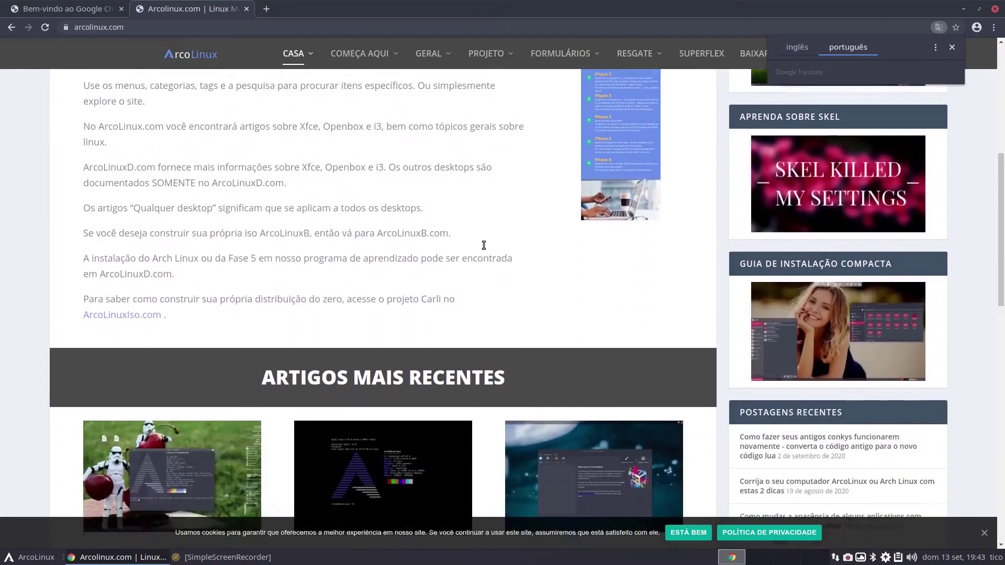
scroll(484, 245, down, 2)
scroll(484, 246, up, 10)
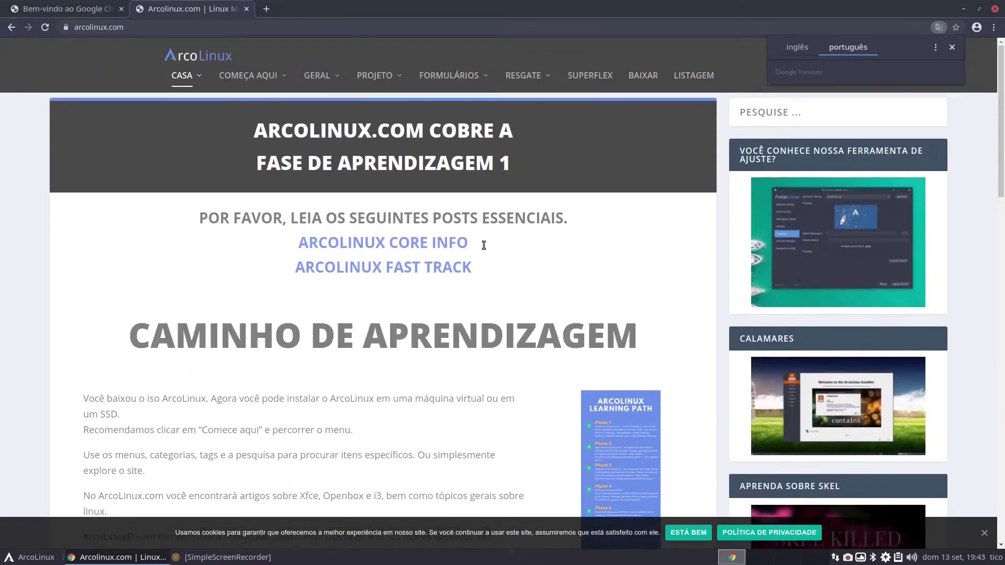
scroll(484, 245, up, 1)
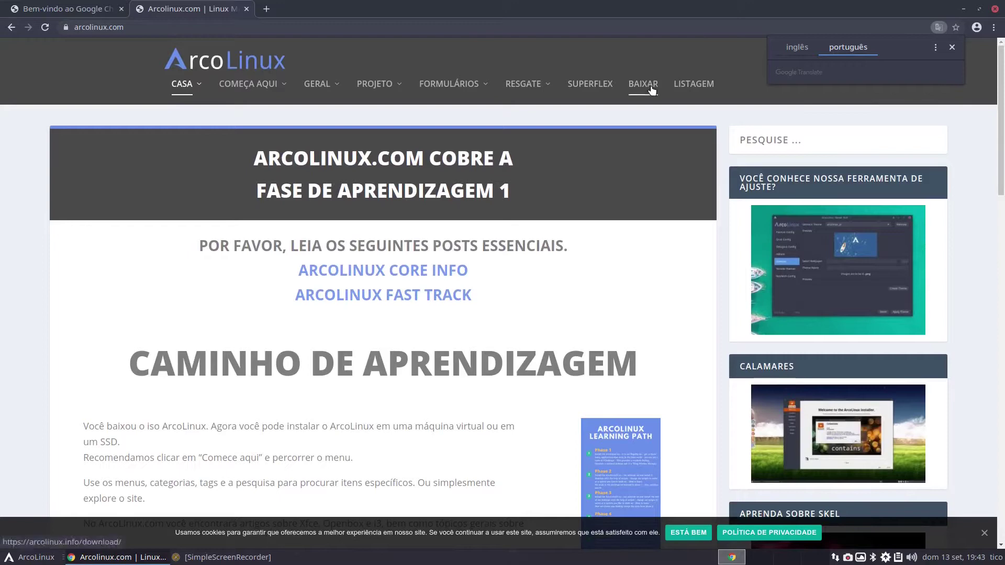
scroll(439, 261, down, 5)
scroll(441, 264, down, 9)
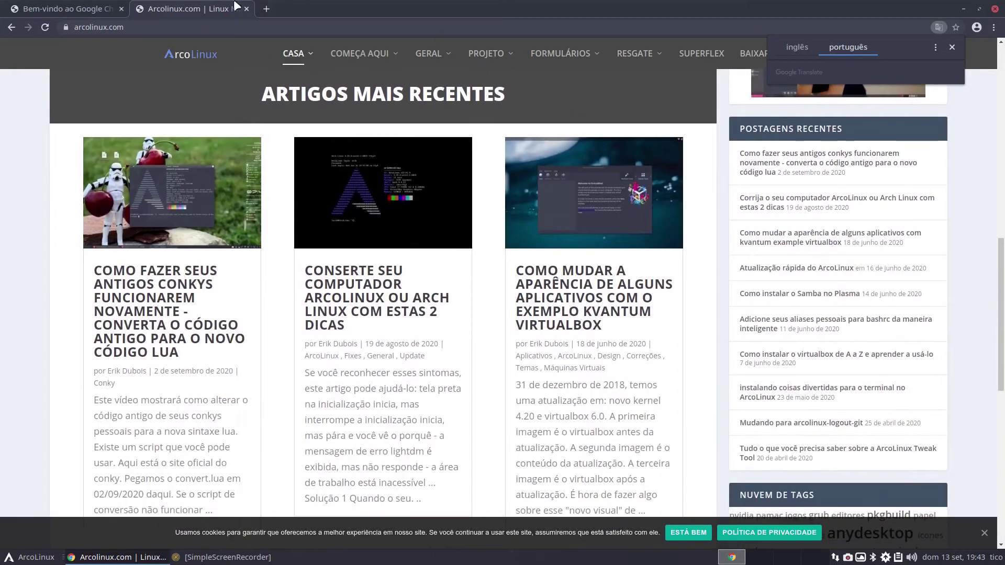
click(960, 9)
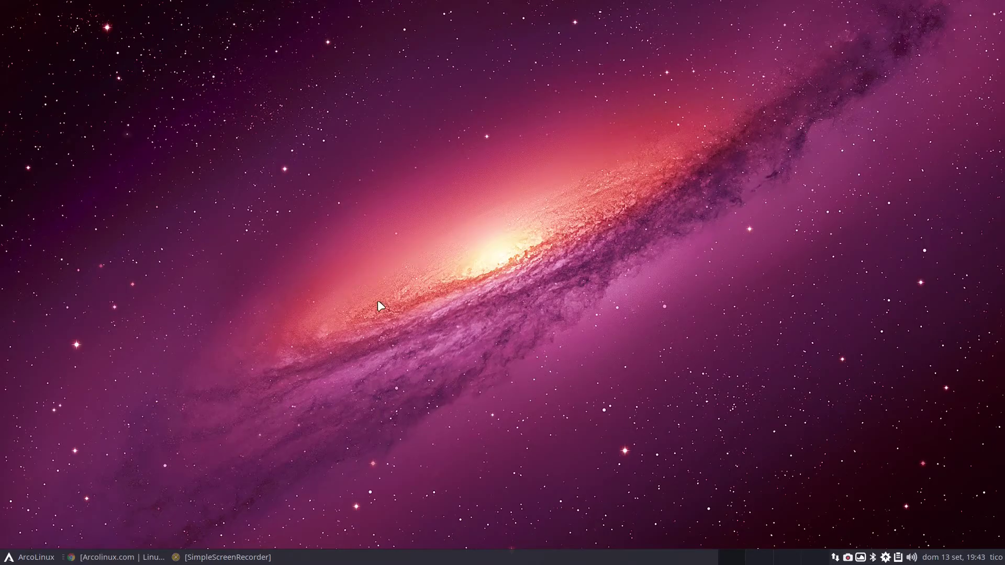
click(99, 558)
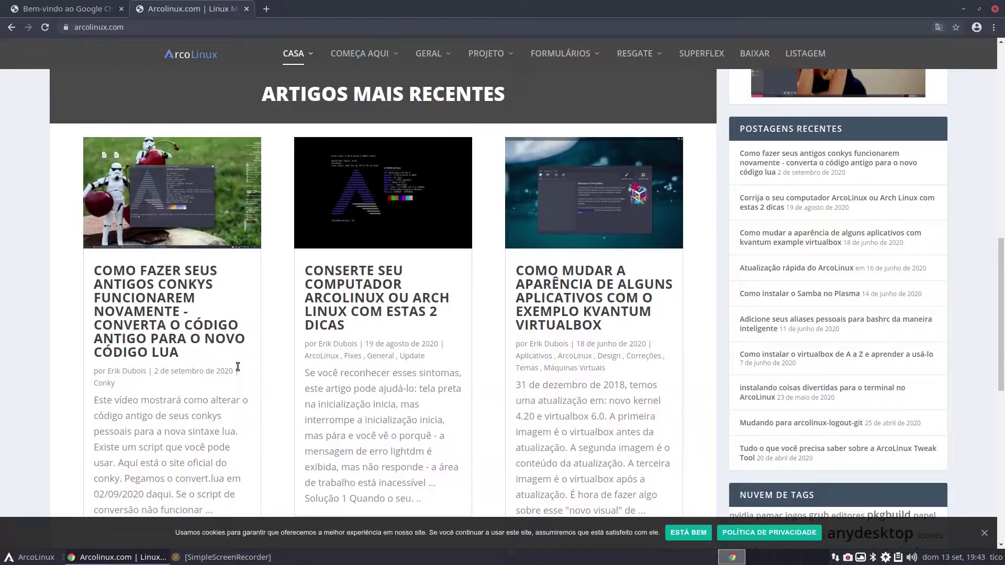
Step: Return to the DistroWatch ArcoLinux page and examine the release characteristics and package versions for 20.9.2, 19.12.17 and 18.12.7
click(11, 27)
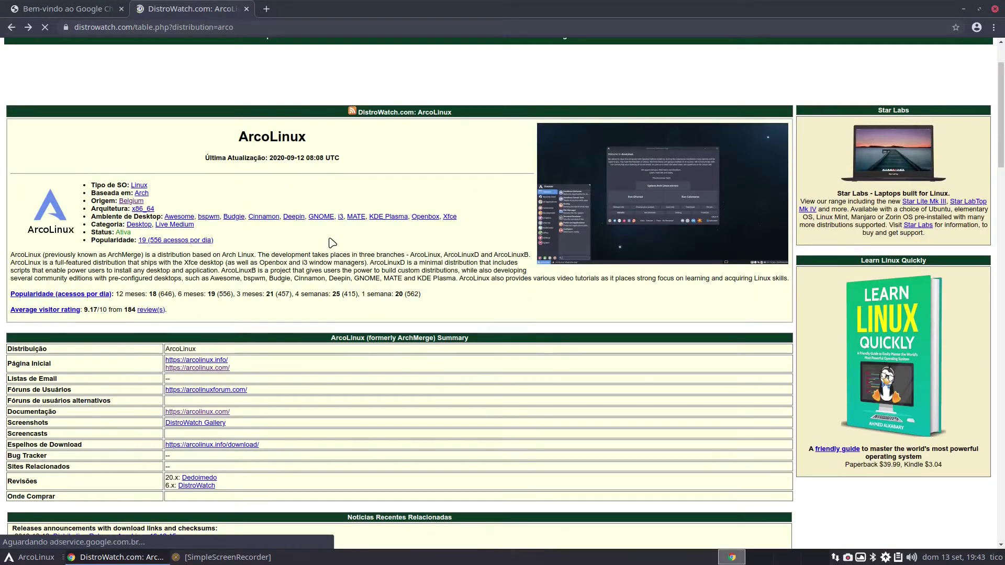
scroll(332, 243, down, 12)
scroll(333, 243, down, 10)
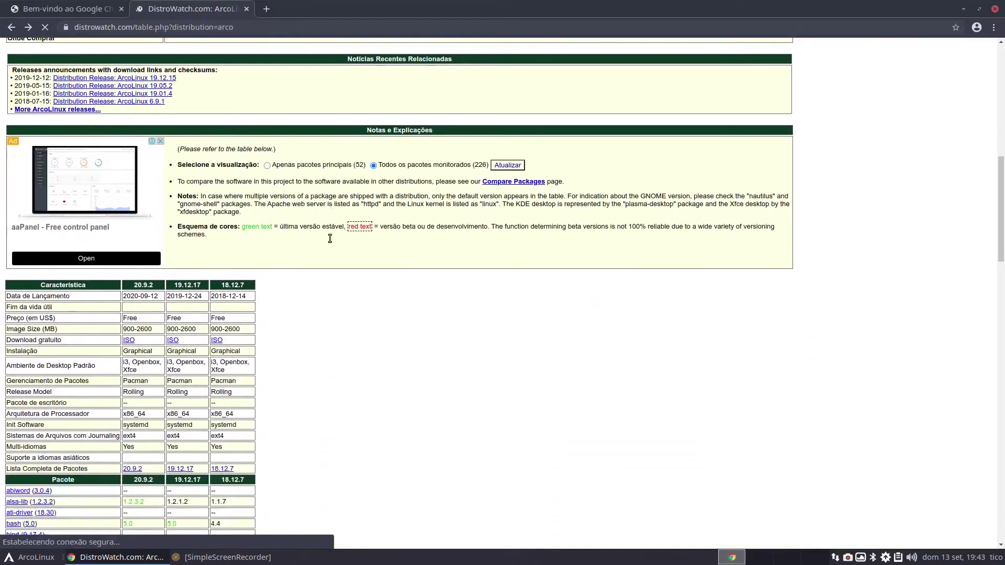
scroll(333, 242, down, 3)
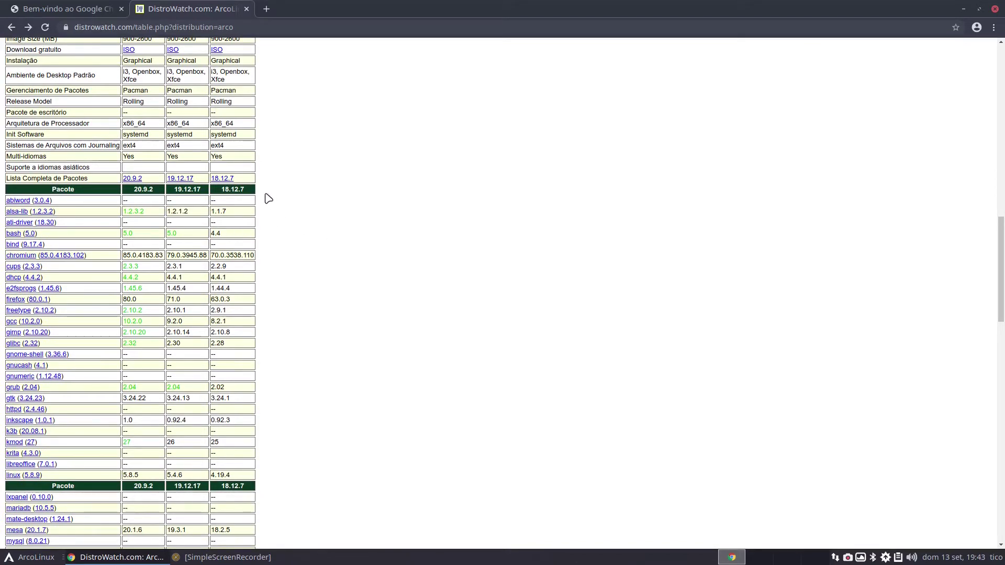
scroll(254, 245, up, 4)
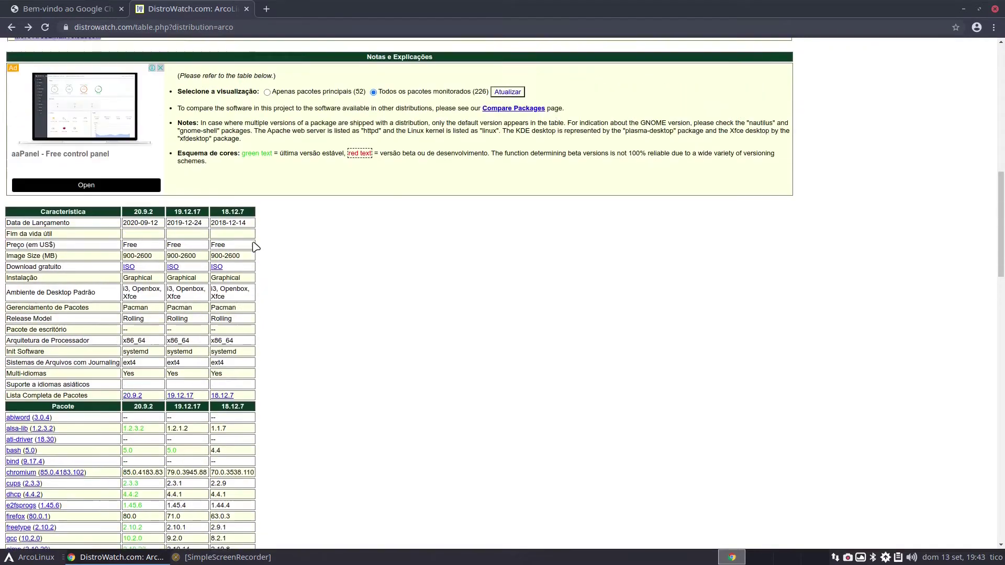
scroll(254, 246, up, 6)
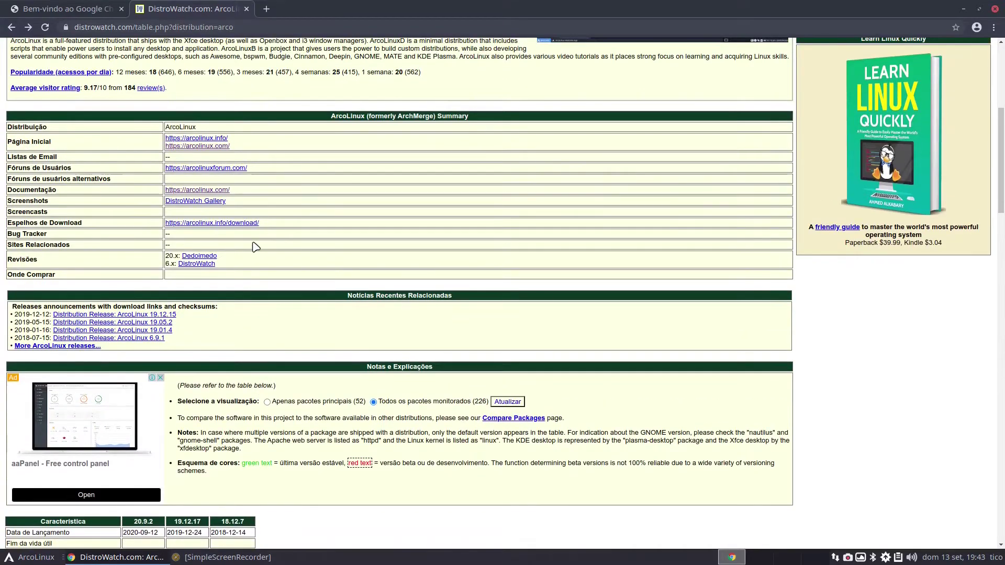
scroll(256, 246, down, 8)
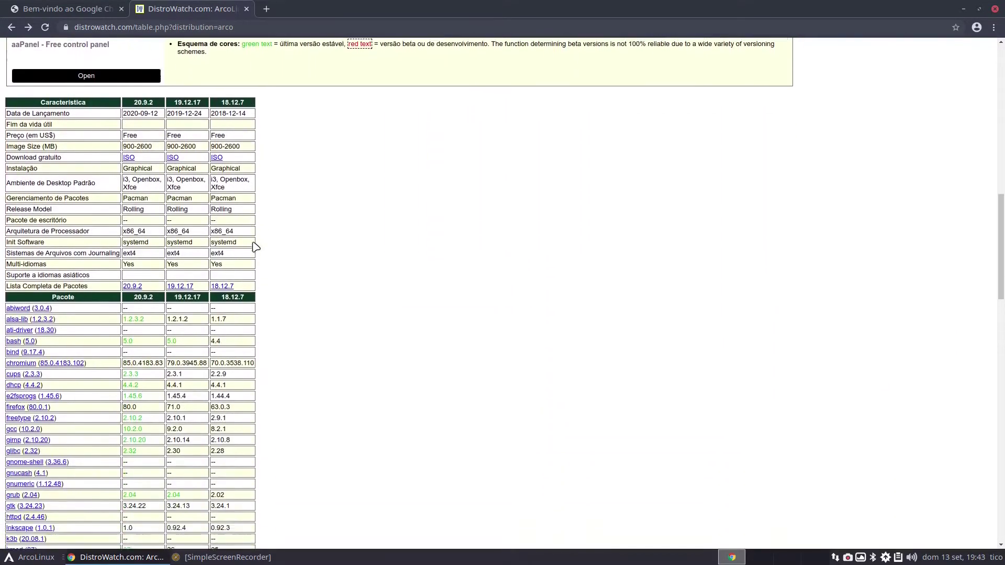
scroll(255, 246, down, 2)
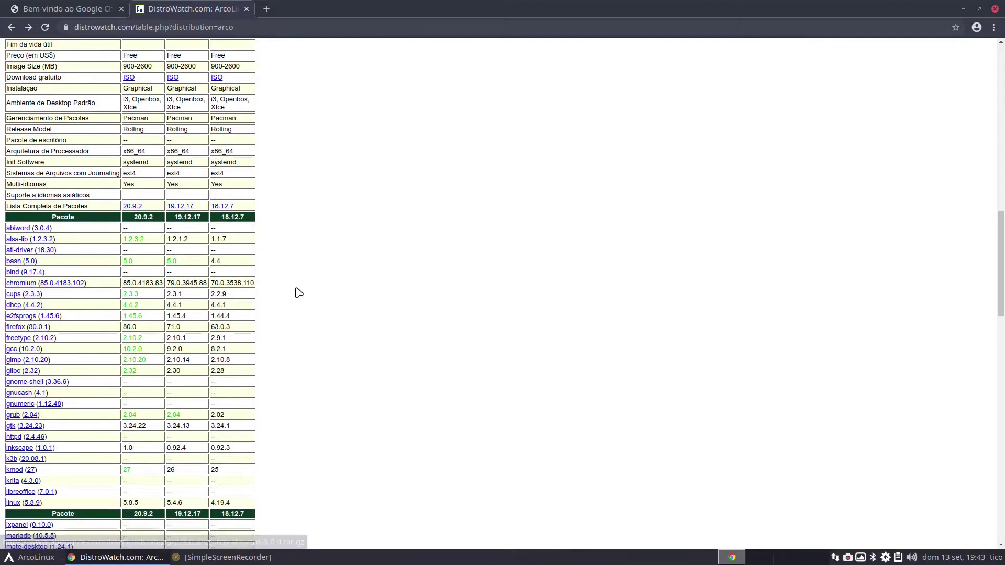
scroll(299, 292, down, 3)
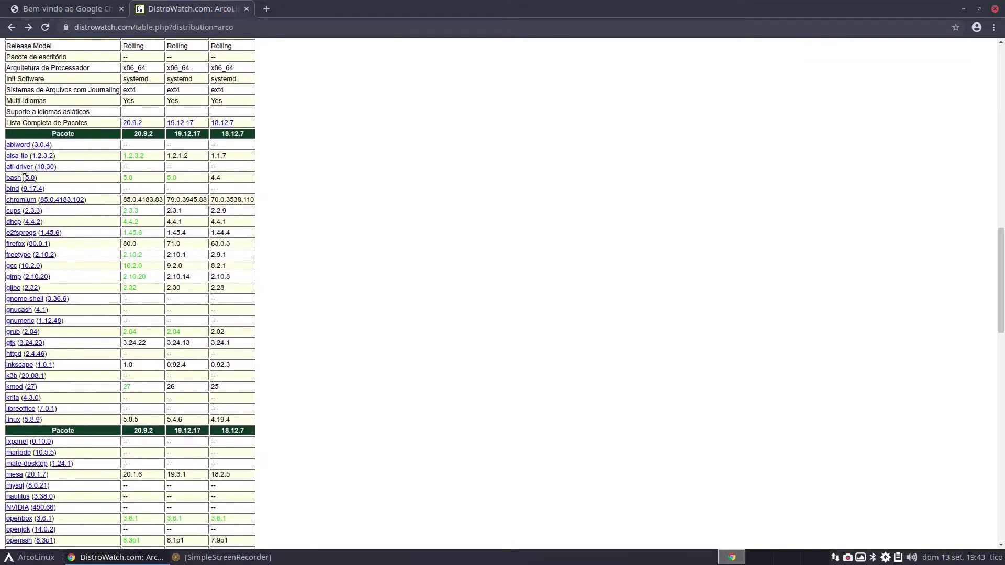
scroll(241, 284, down, 3)
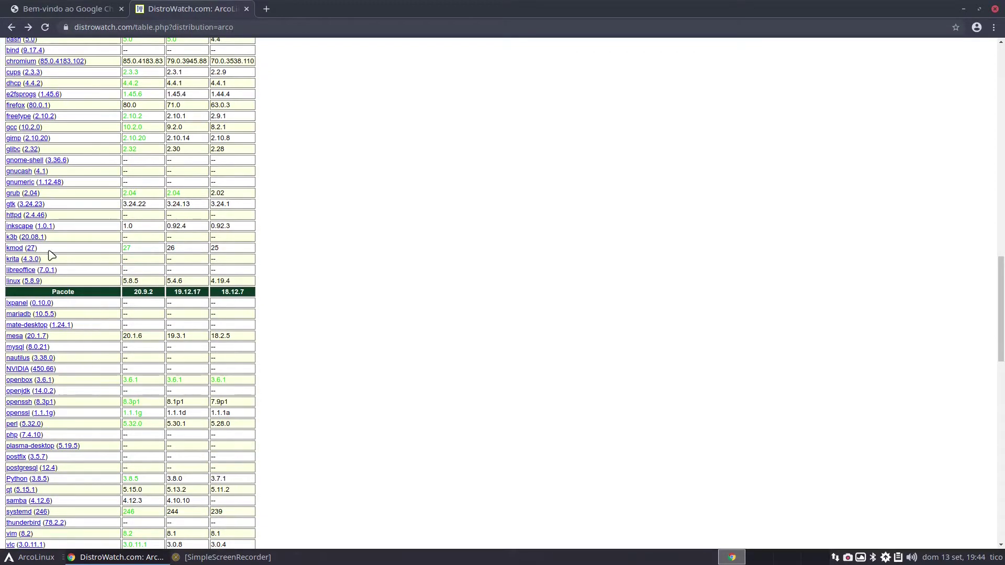
scroll(116, 209, up, 4)
scroll(116, 209, up, 1)
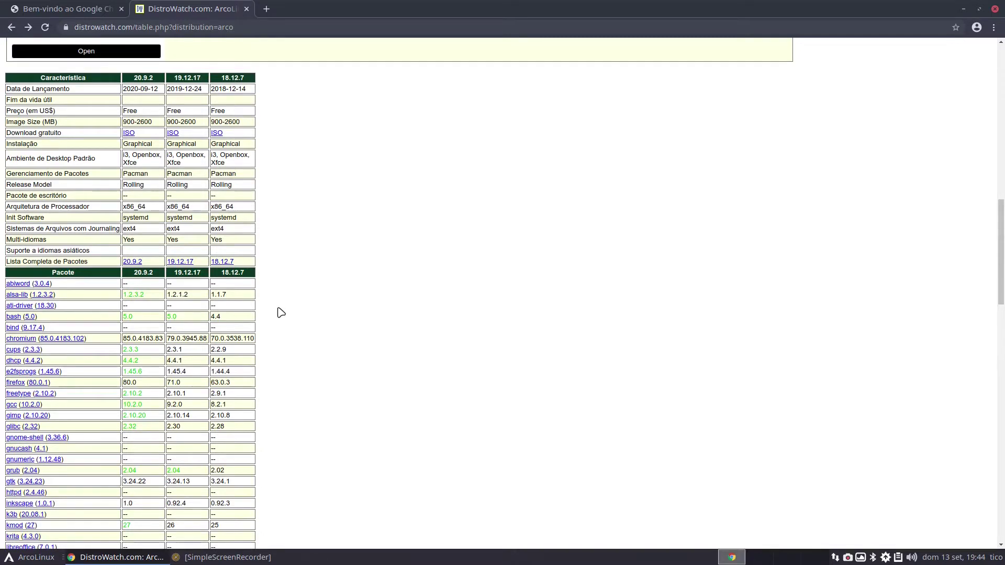
scroll(31, 209, down, 2)
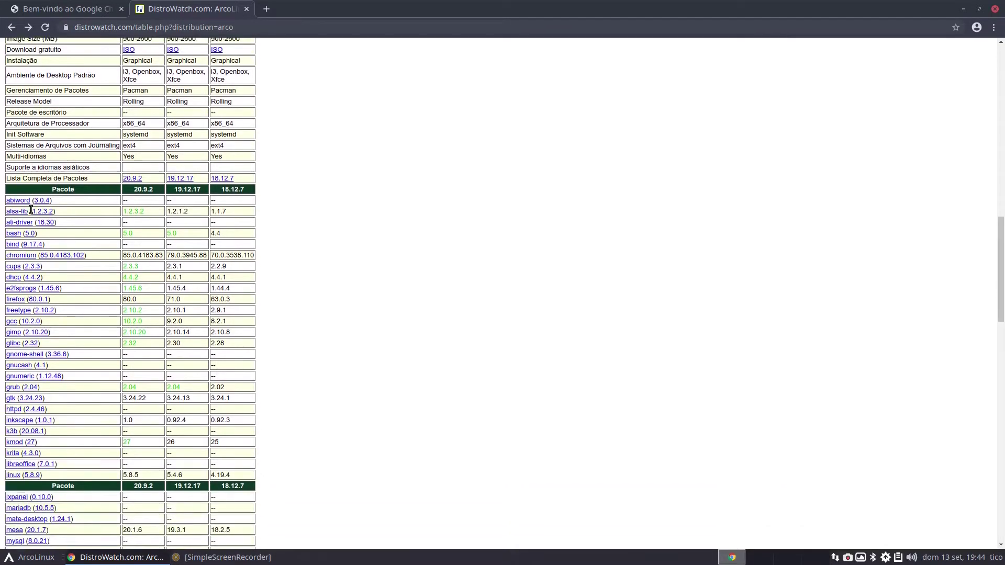
scroll(31, 210, down, 1)
scroll(44, 242, up, 5)
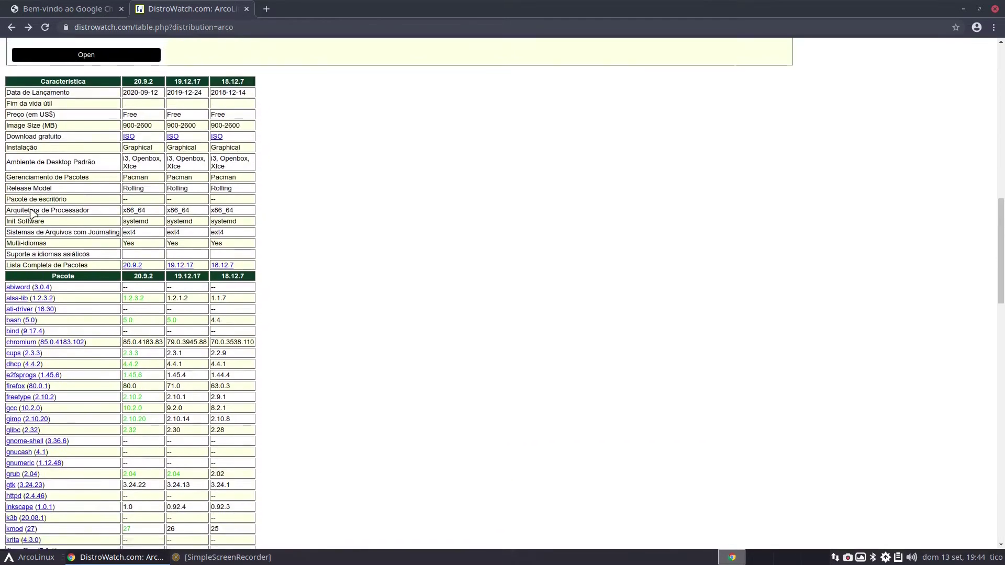
scroll(52, 293, down, 2)
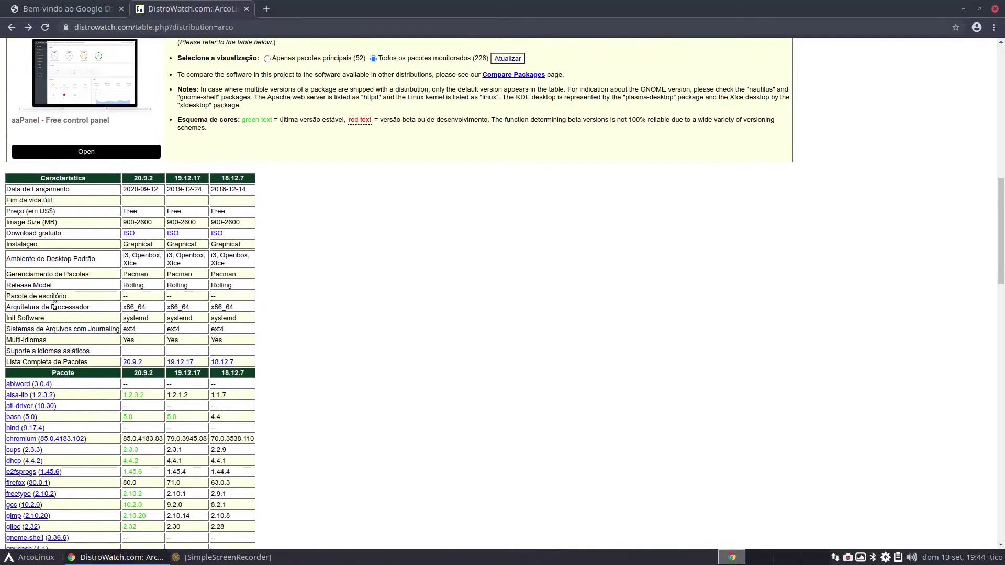
Step: Check the reader ratings for ArcoLinux, returning to the release characteristics table
scroll(54, 315, down, 15)
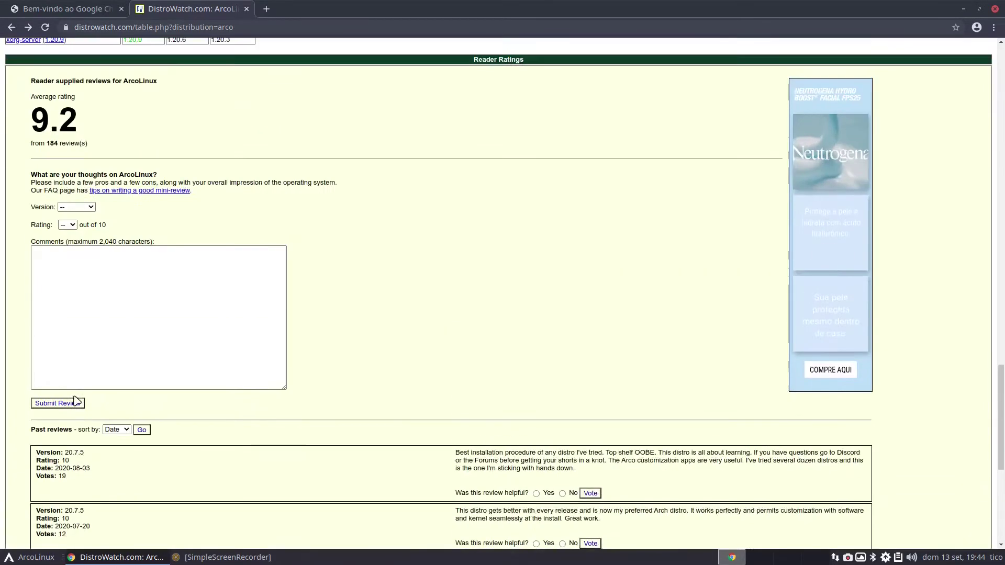
scroll(76, 400, up, 5)
scroll(76, 401, up, 15)
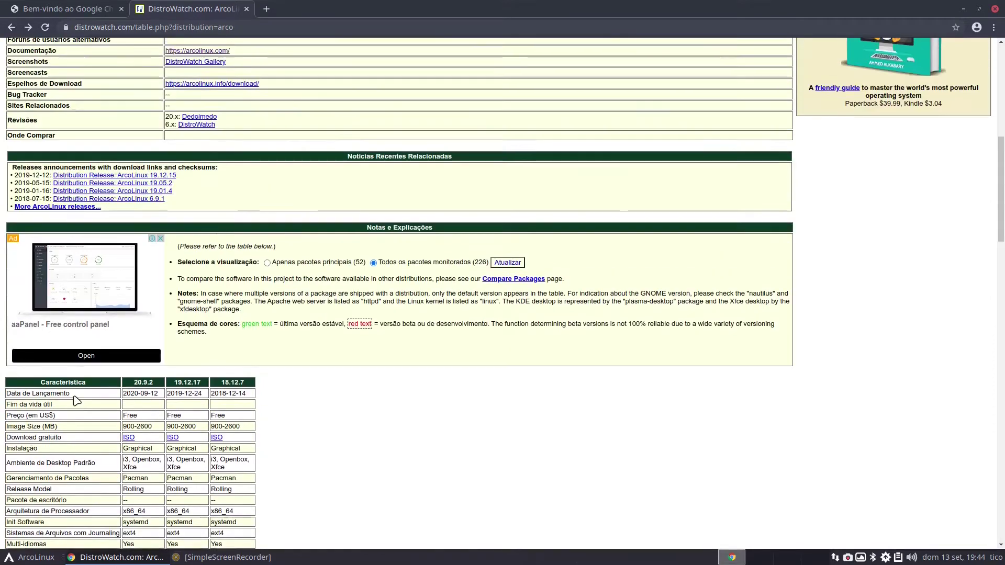
scroll(76, 401, down, 4)
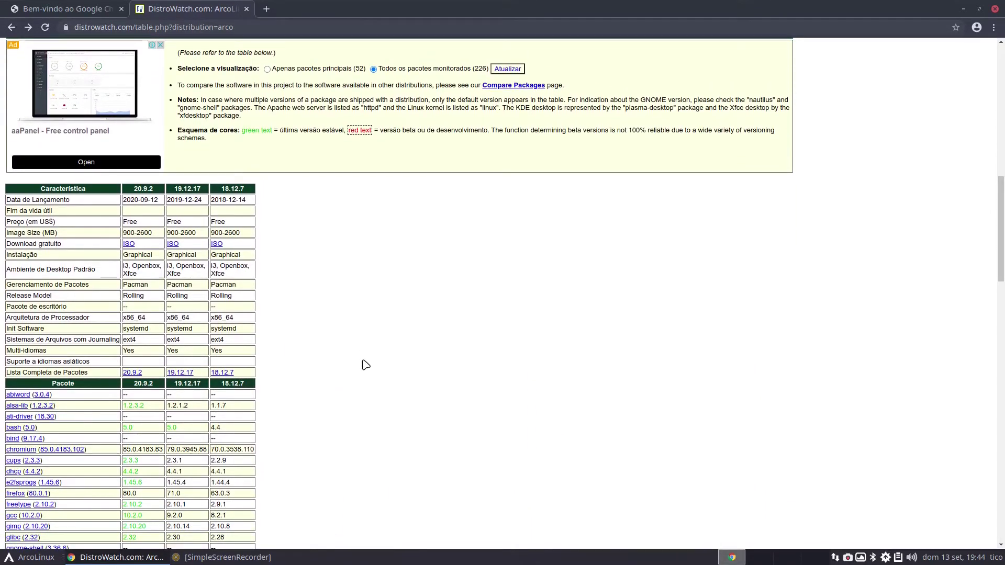
scroll(366, 365, up, 2)
Step: Minimize the browser, try out ONLYOFFICE Desktop Editors with a new blank document, and close the editor
click(120, 557)
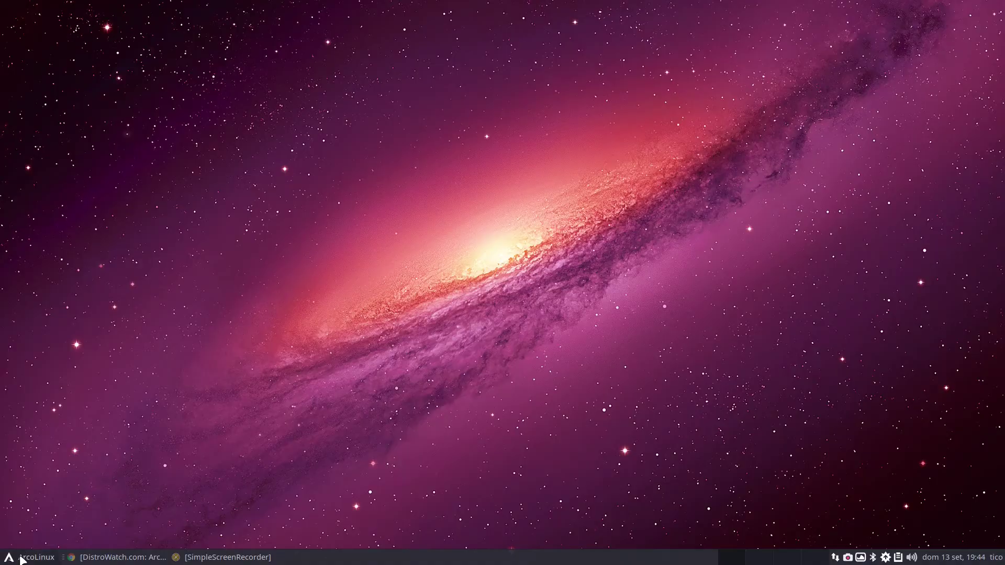
click(30, 558)
click(47, 419)
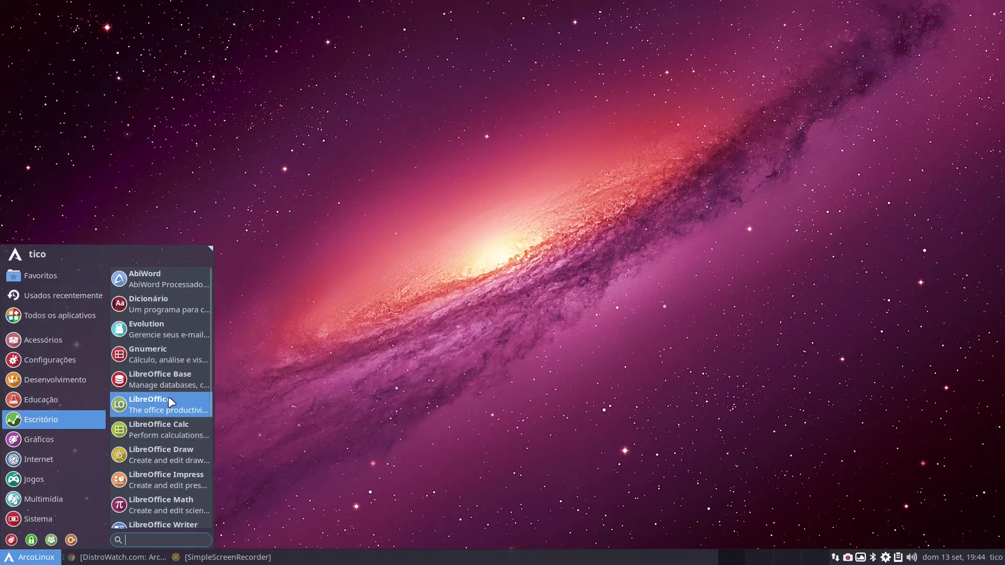
scroll(168, 396, down, 5)
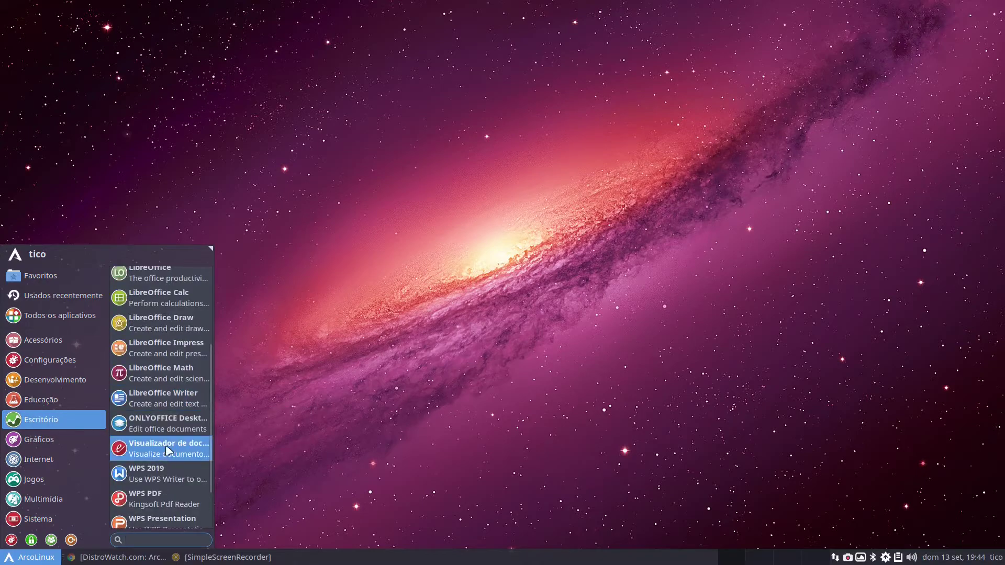
click(167, 423)
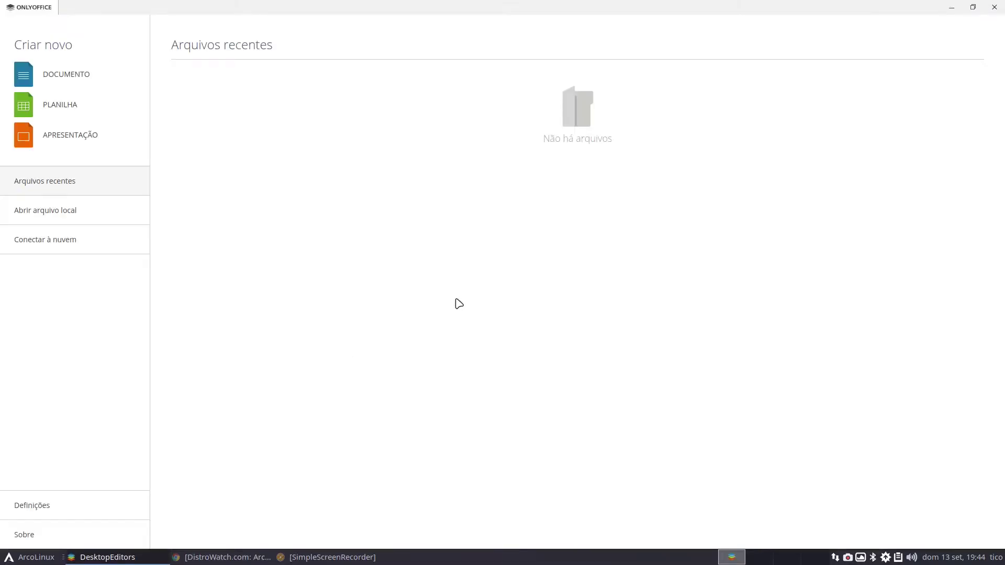
click(53, 77)
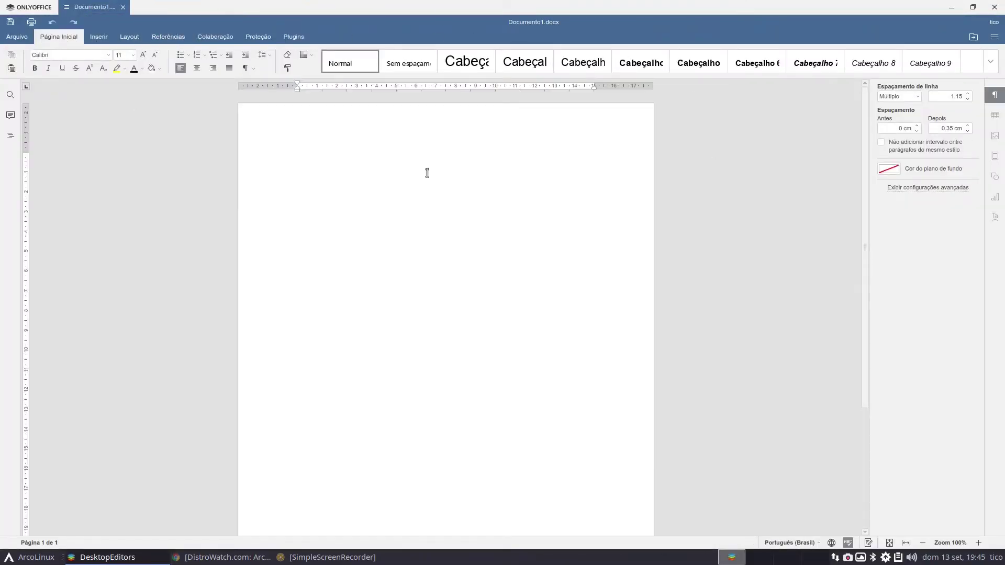
click(992, 9)
Step: Launch LibreOffice Writer from the office applications to show a blank document, and minimize its window
click(30, 557)
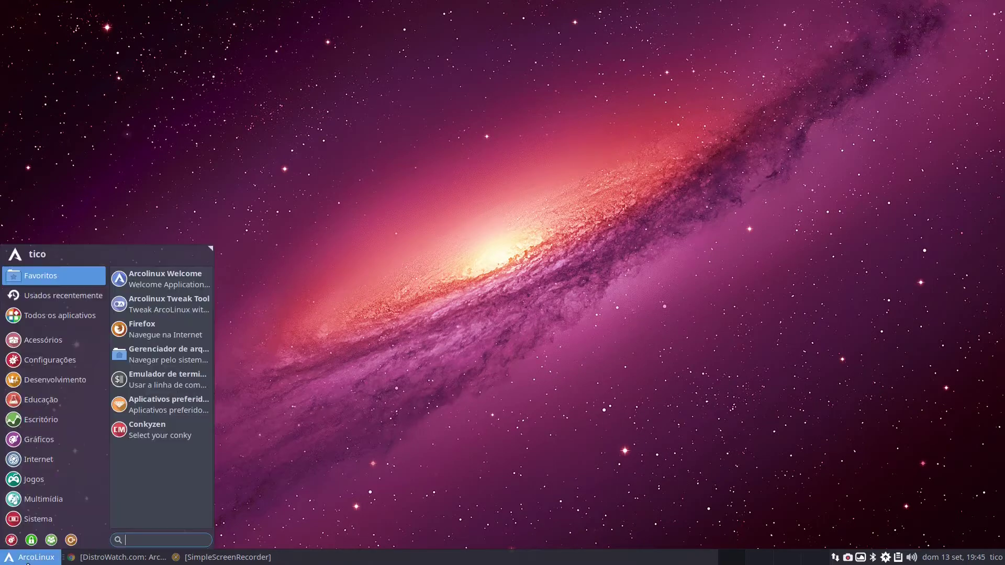
mouse_move(46, 418)
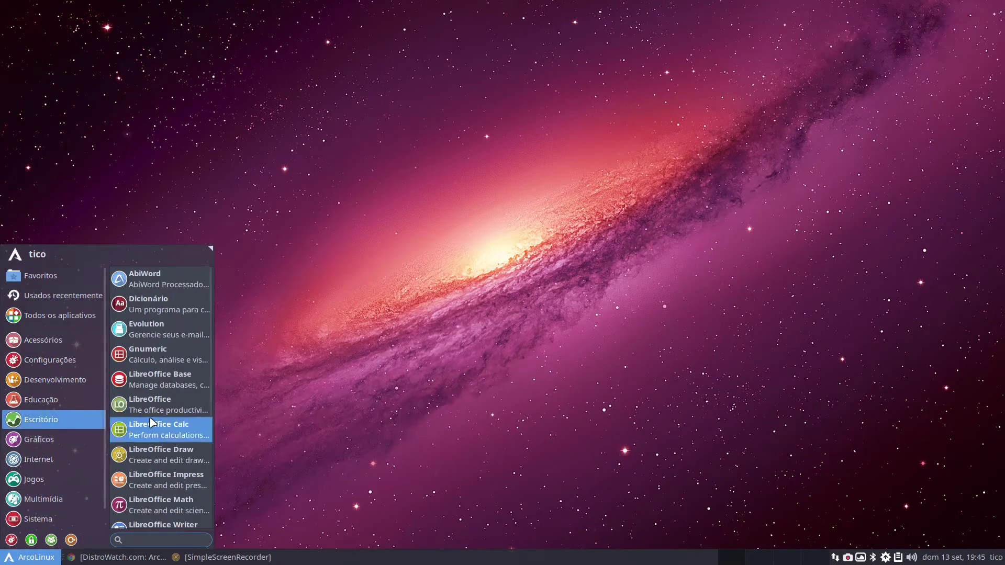
scroll(185, 500, down, 1)
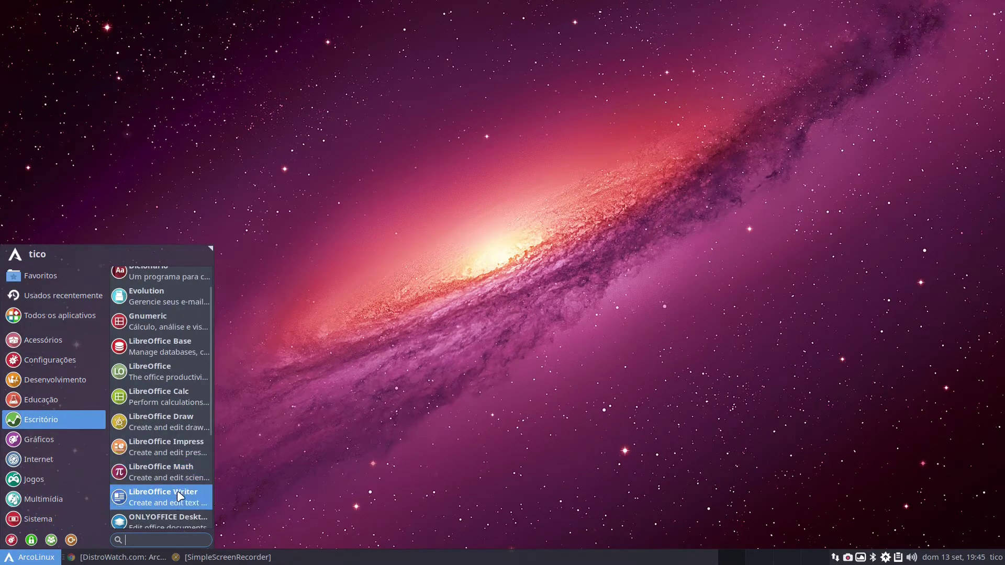
click(183, 503)
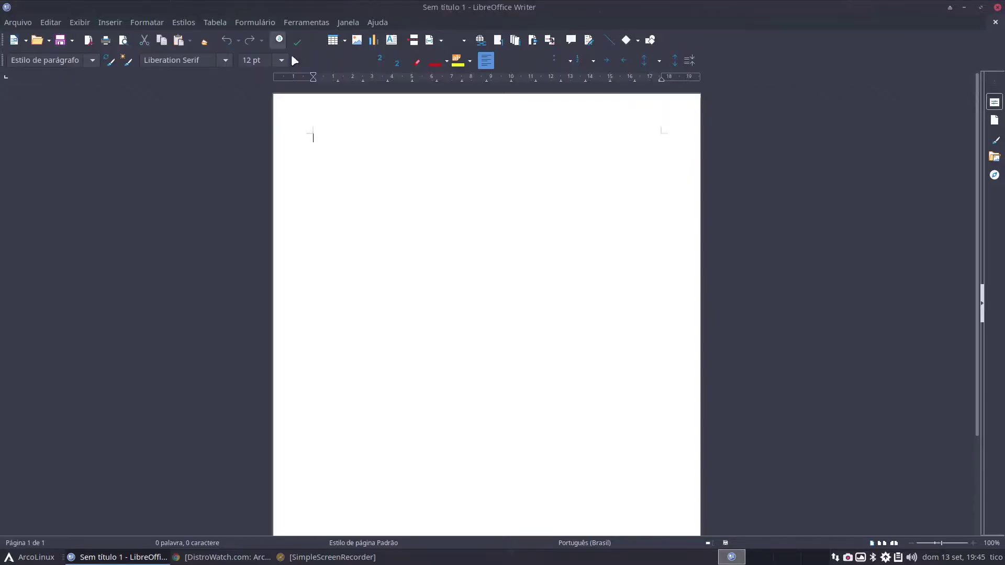
click(966, 6)
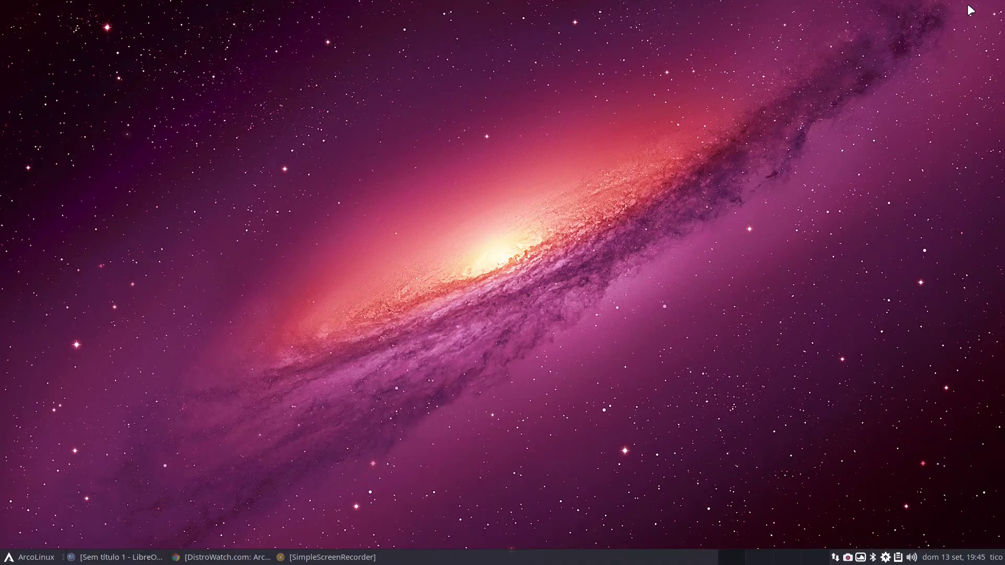
Step: Open the Adicionar/remover software manager and search for the package "libreoffice pt br"
click(24, 559)
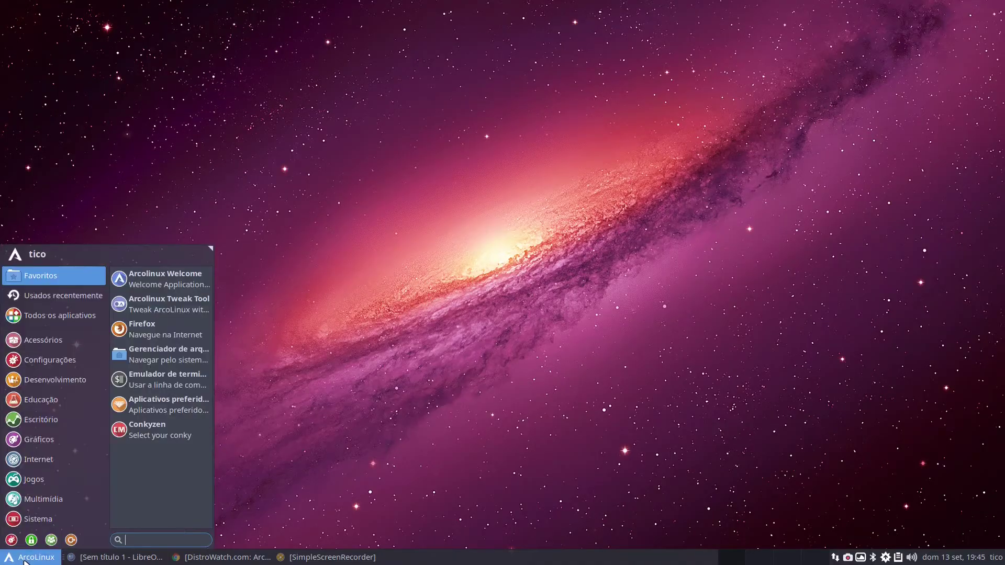
mouse_move(53, 520)
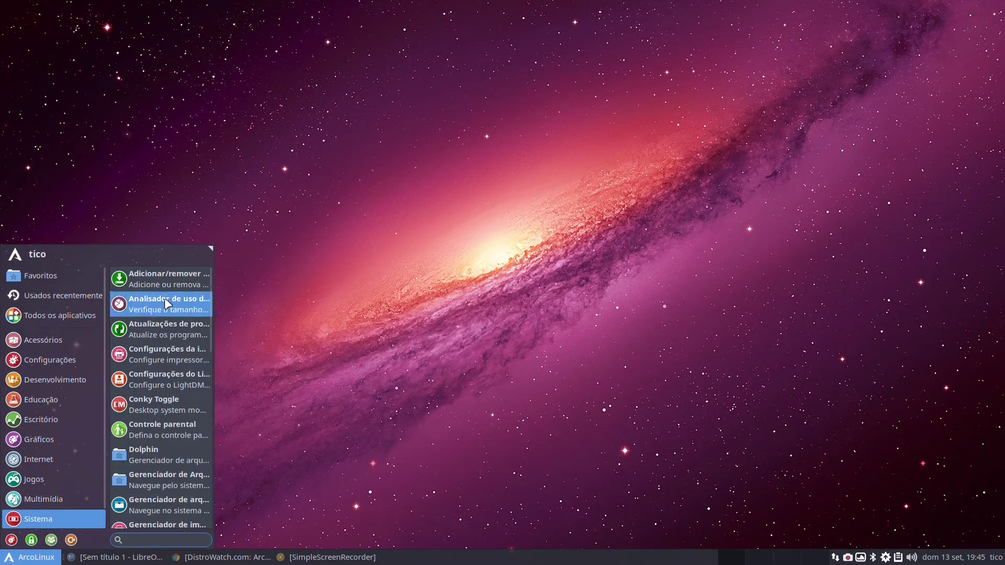
click(169, 274)
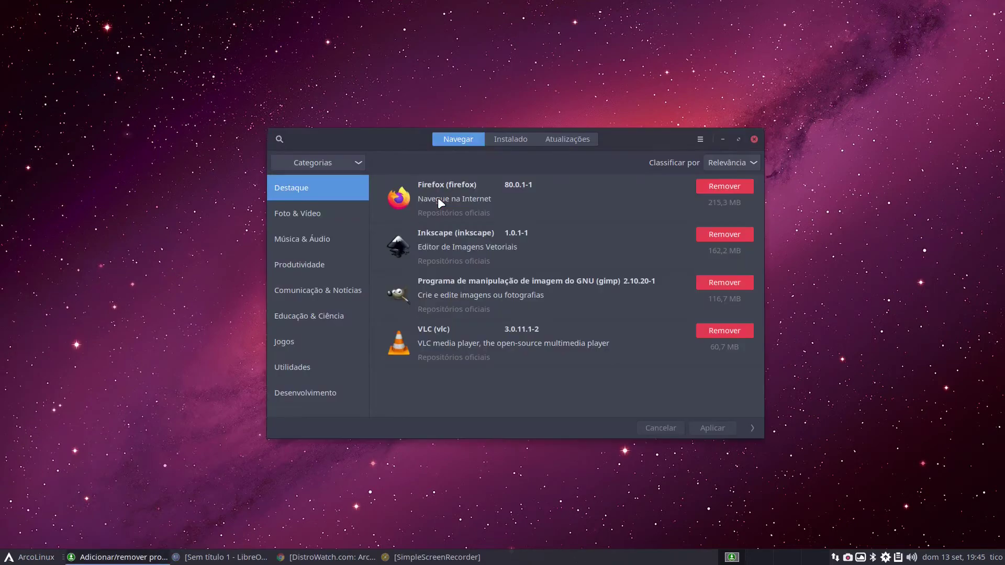
click(280, 140)
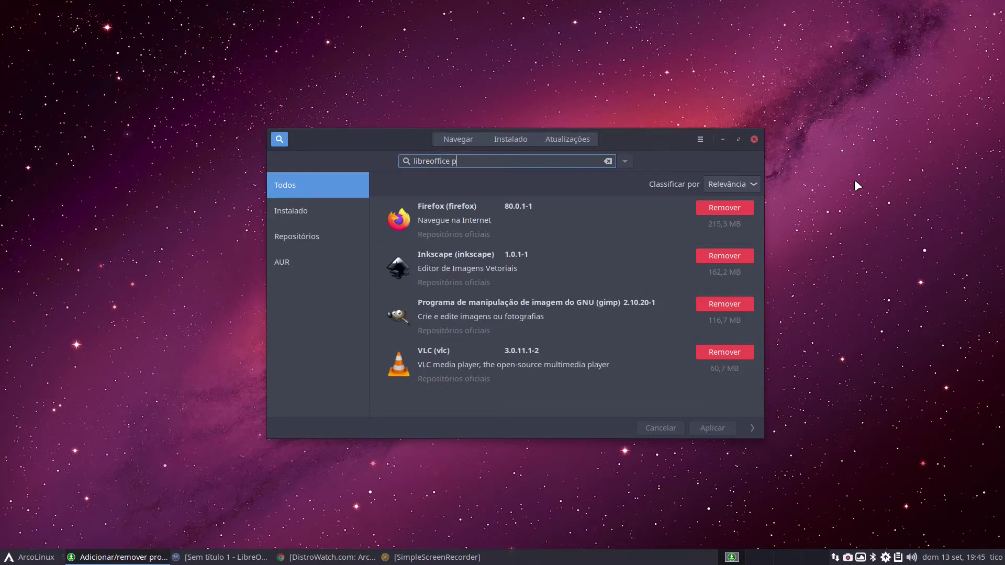
text(t br)
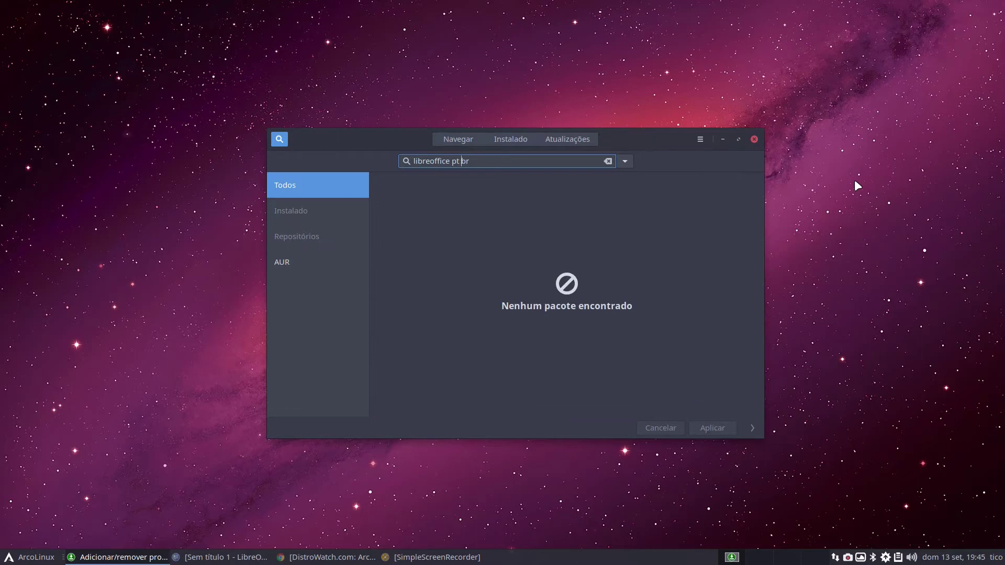
key(End)
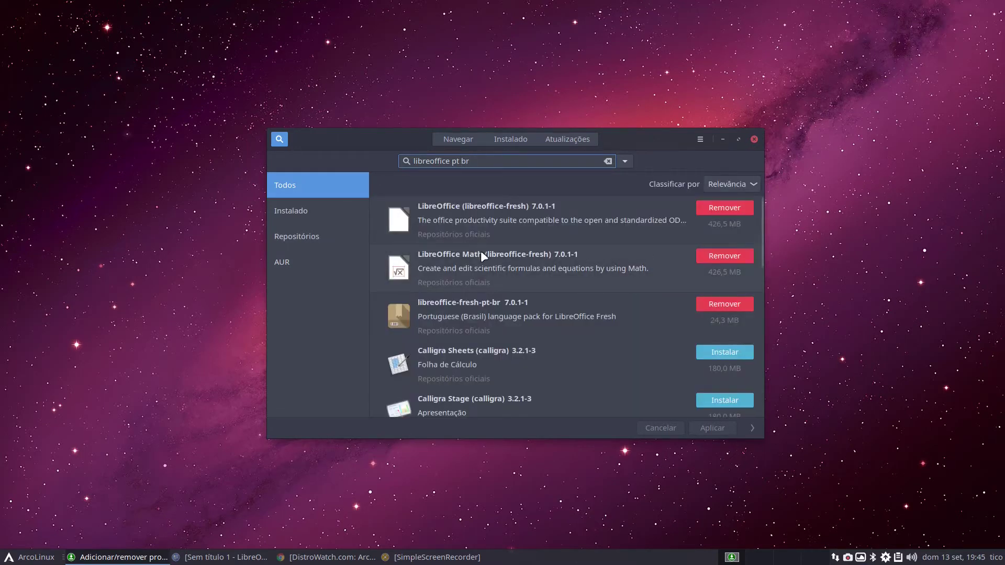
Step: Look through the LibreOffice packages found, including the Portuguese language packs, and close the software manager
scroll(482, 254, down, 10)
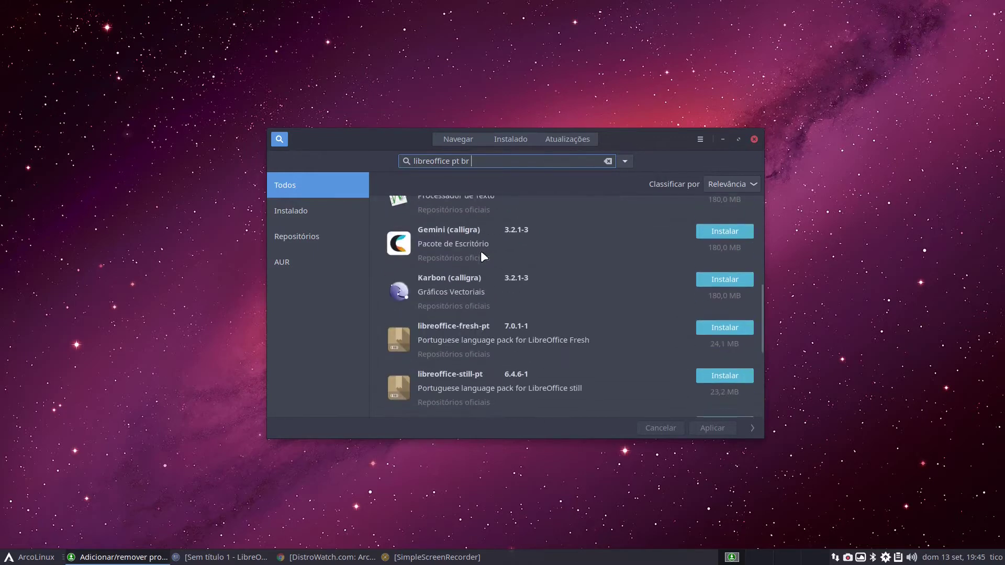
scroll(482, 254, down, 3)
scroll(482, 254, up, 10)
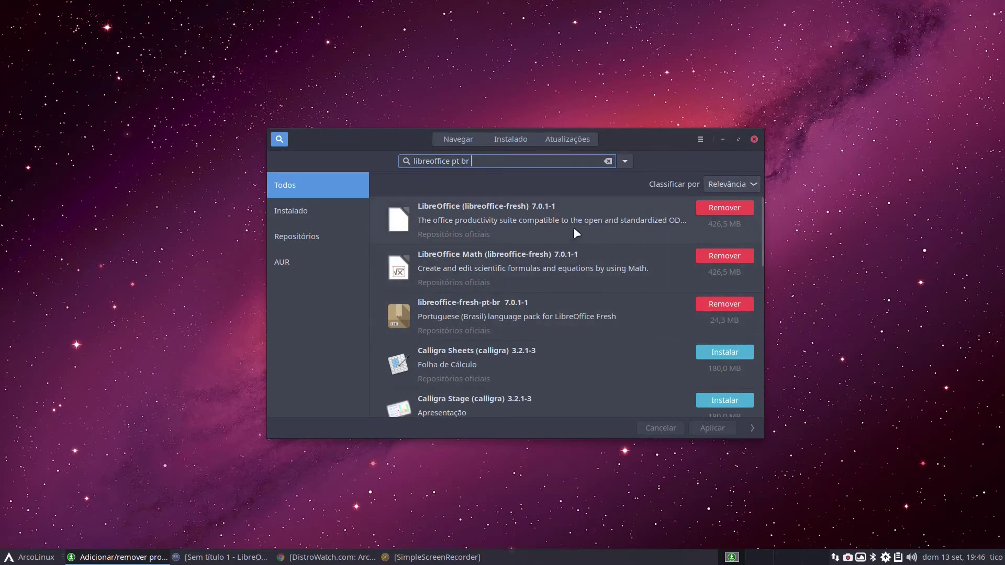
click(754, 139)
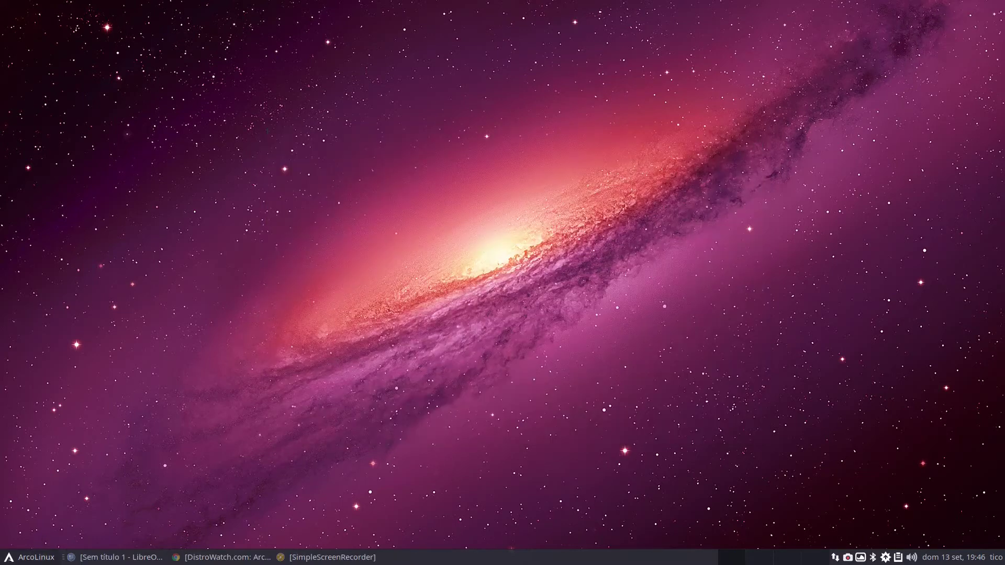
Step: Launch LibreOffice Writer again to view a second blank document, and close that document
click(31, 557)
click(42, 419)
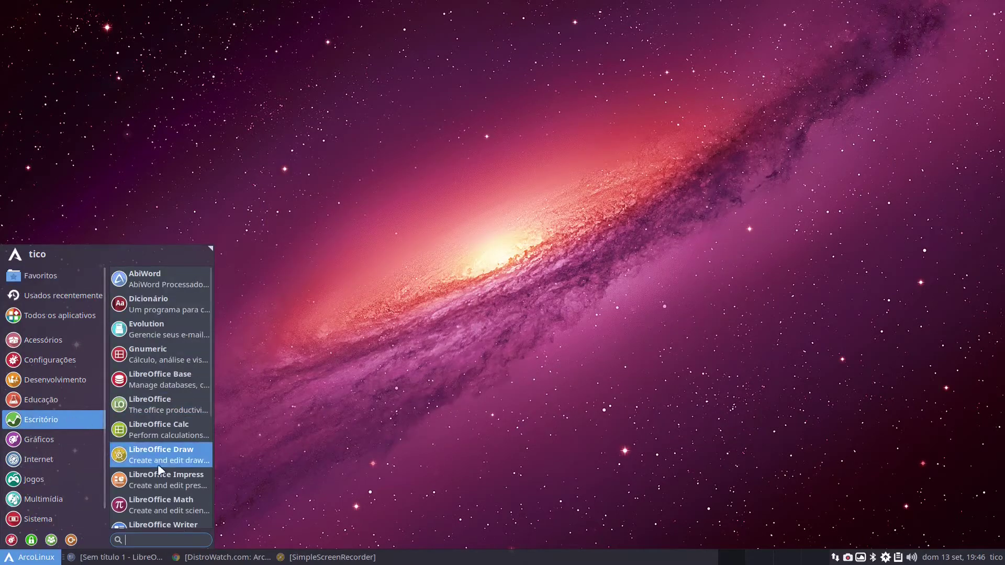
scroll(169, 477, down, 2)
click(167, 497)
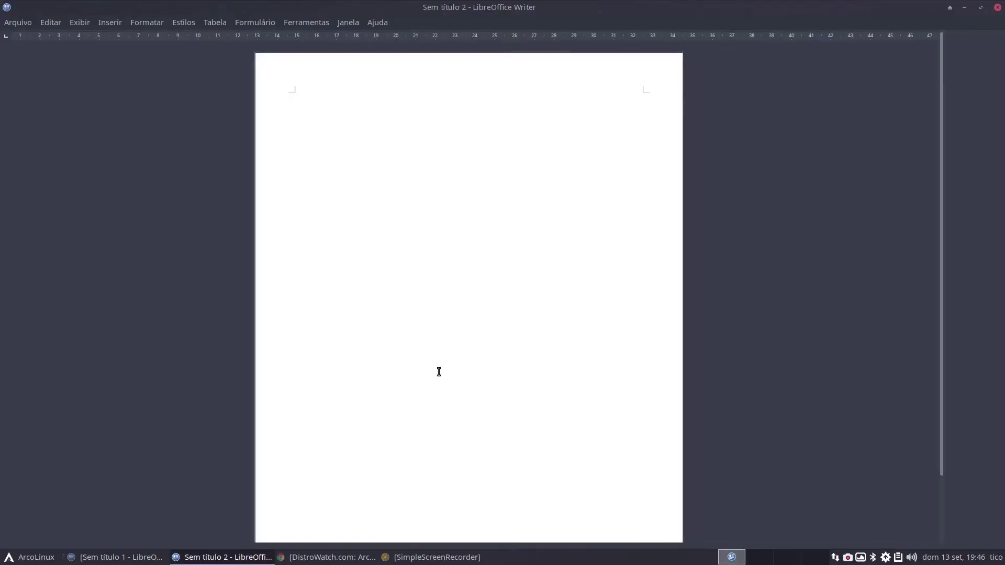
click(997, 8)
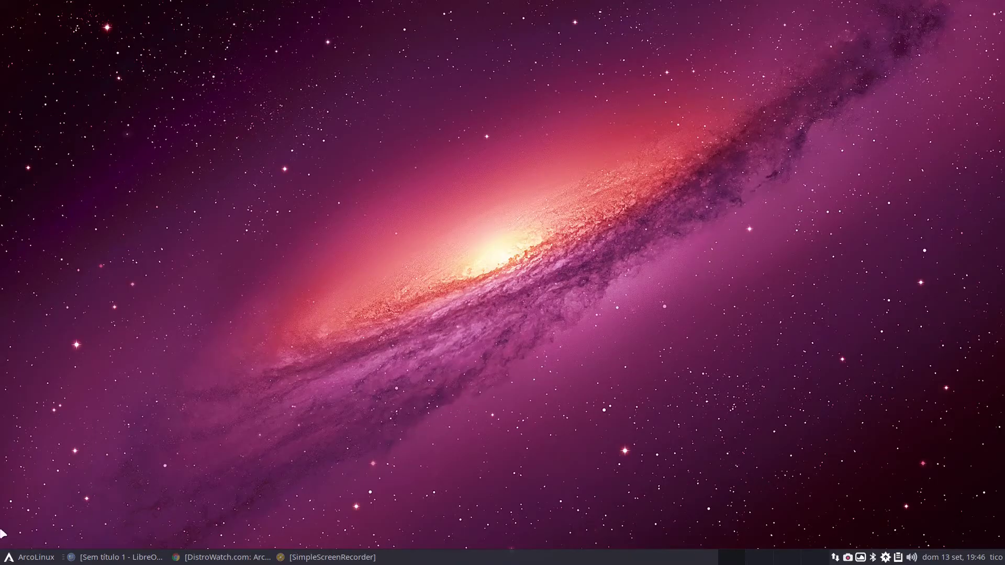
Step: Bring up the SimpleScreenRecorder window, reposition it on the desktop to show the recording information, and minimize it
click(330, 558)
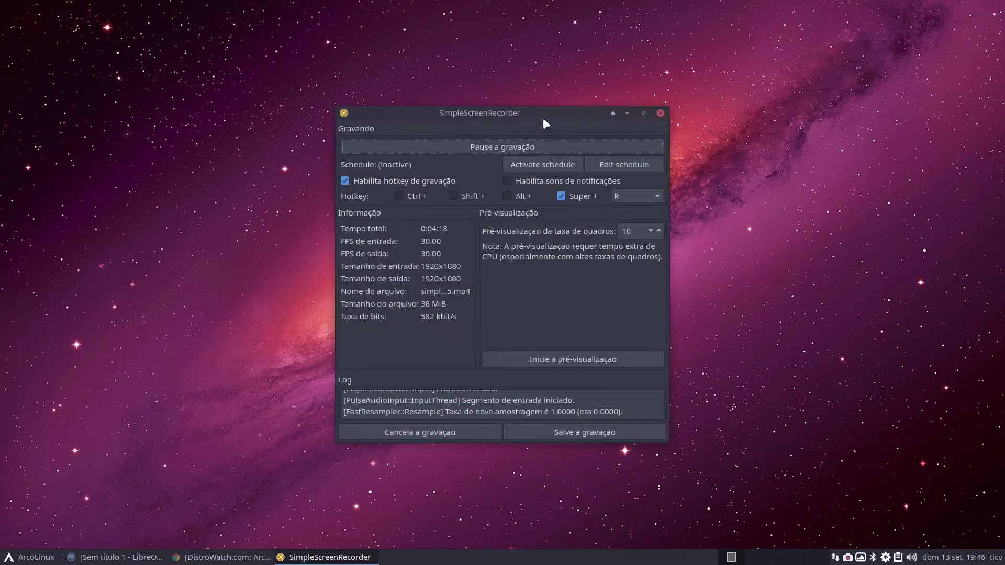
drag(543, 114, 550, 113)
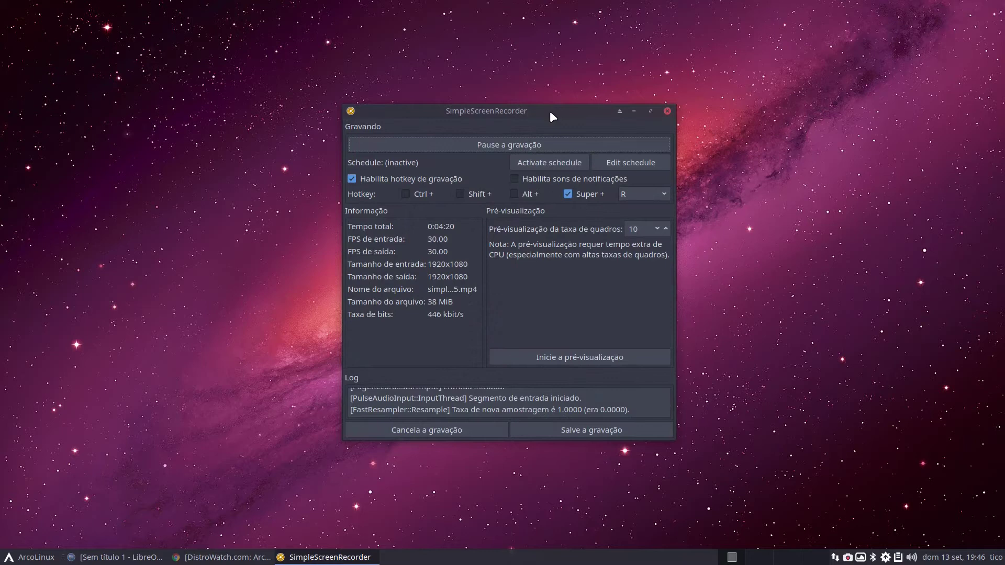
drag(549, 111, 585, 98)
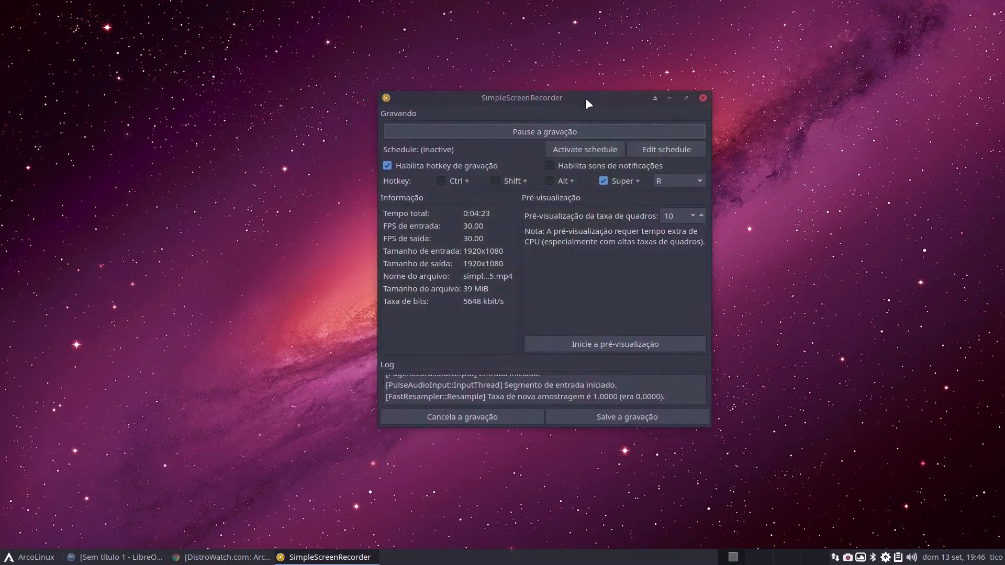
click(670, 98)
Step: Review the installed multimedia applications, launch Kdenlive to view its empty project, and close it
key(super)
mouse_move(51, 419)
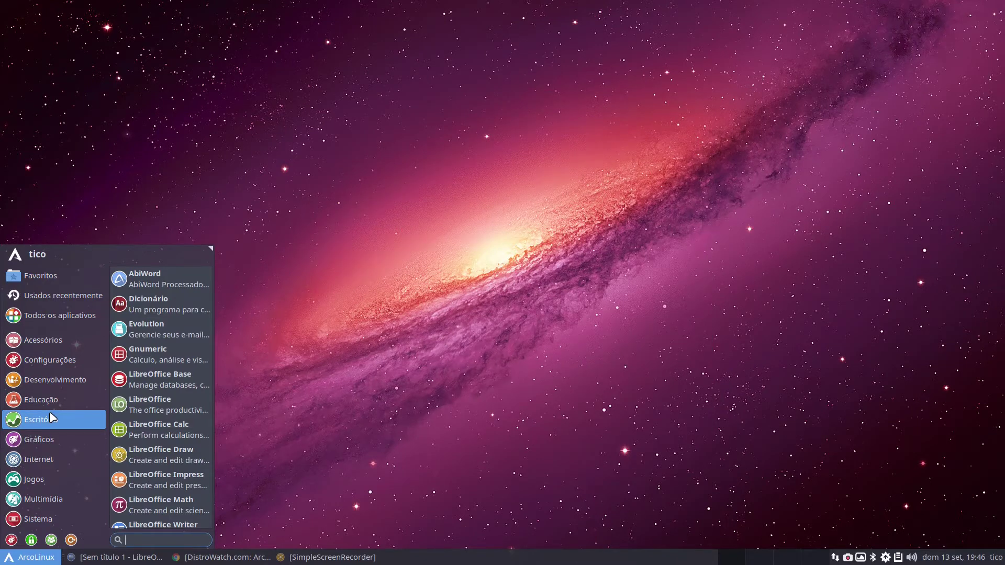
mouse_move(62, 461)
mouse_move(59, 500)
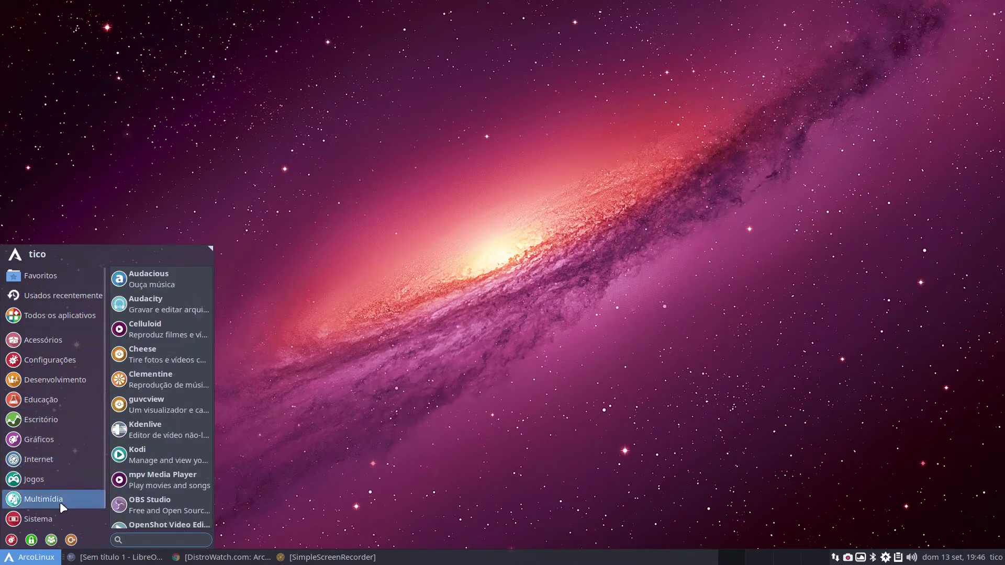
scroll(181, 340, down, 3)
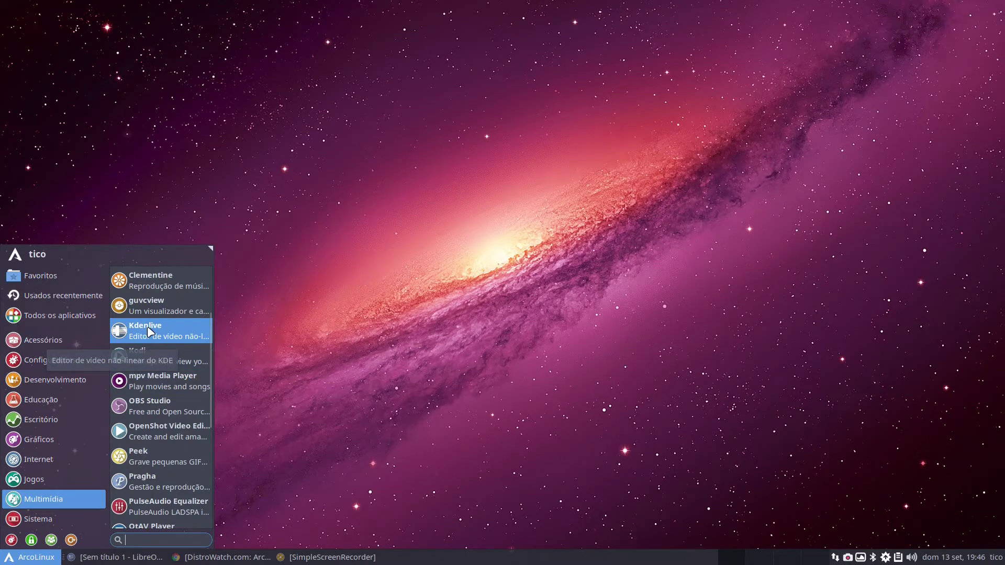
click(169, 331)
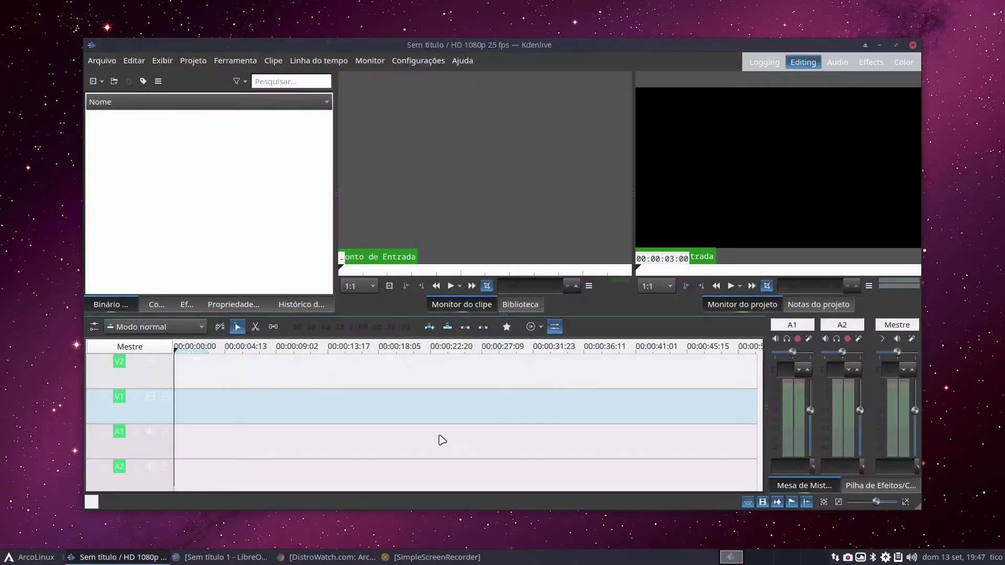
click(913, 45)
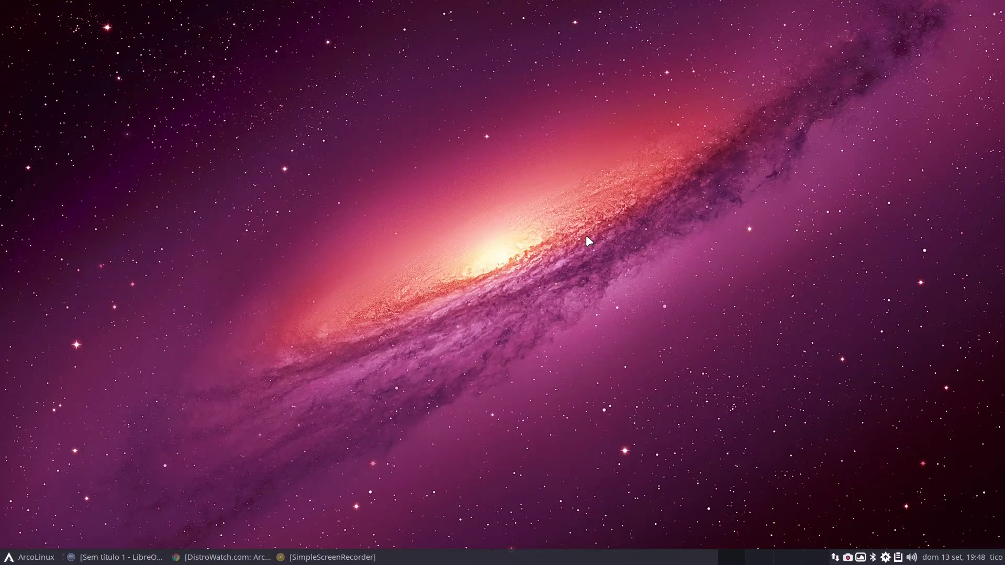
Step: Open a terminal and highlight the kernel version and the desktop environment in the system information
key(ctrl+alt+t)
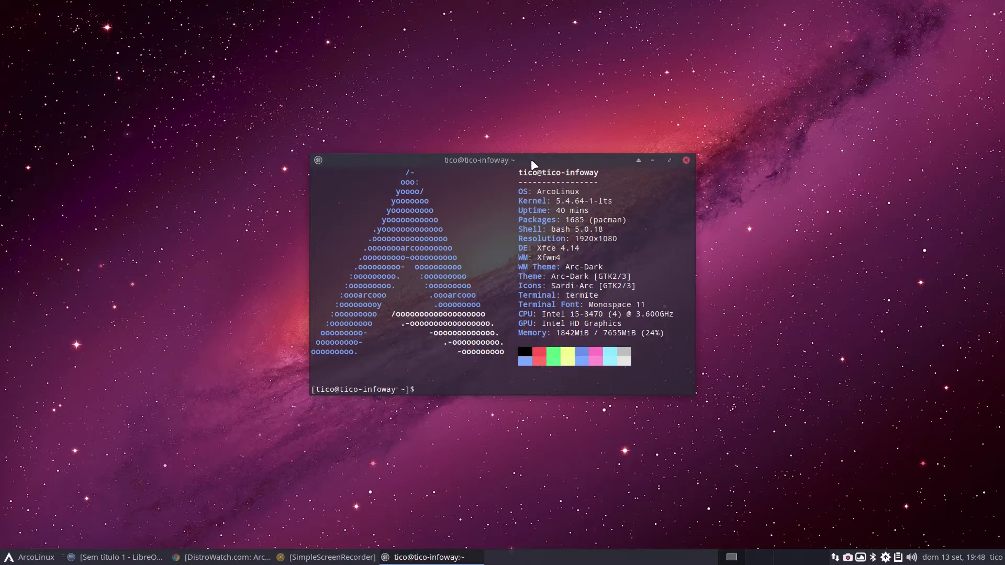
drag(531, 160, 495, 148)
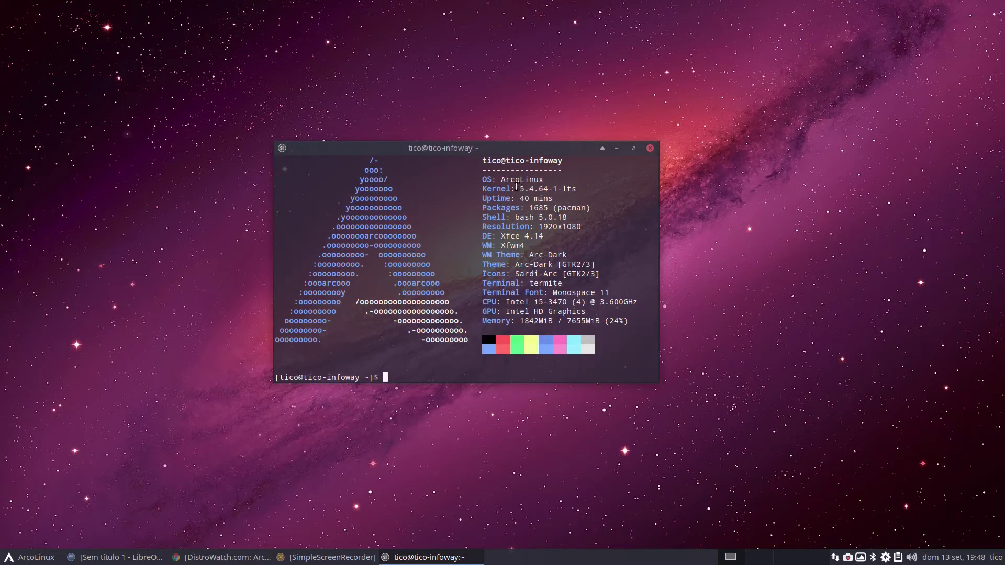
drag(516, 187, 583, 190)
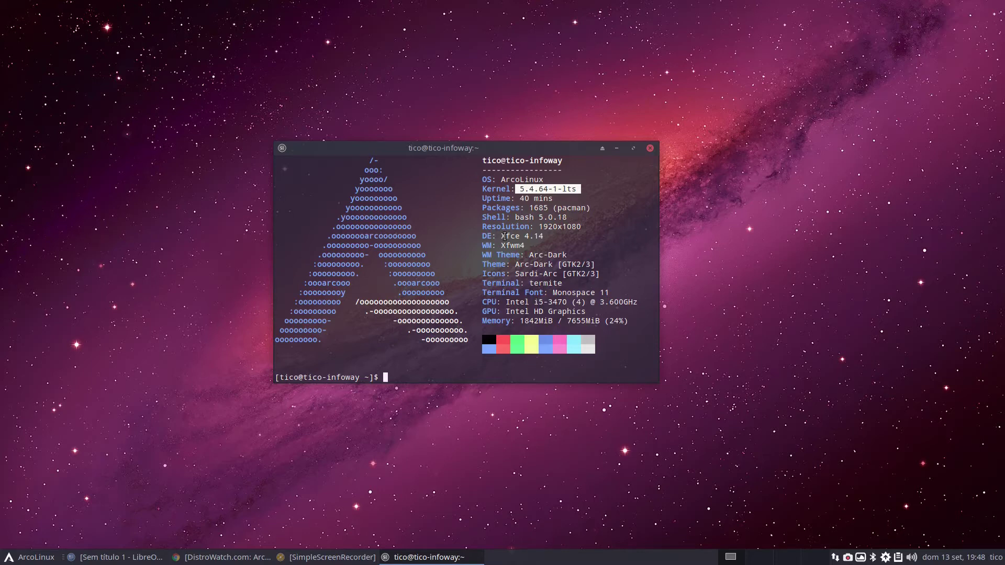
drag(501, 235, 551, 236)
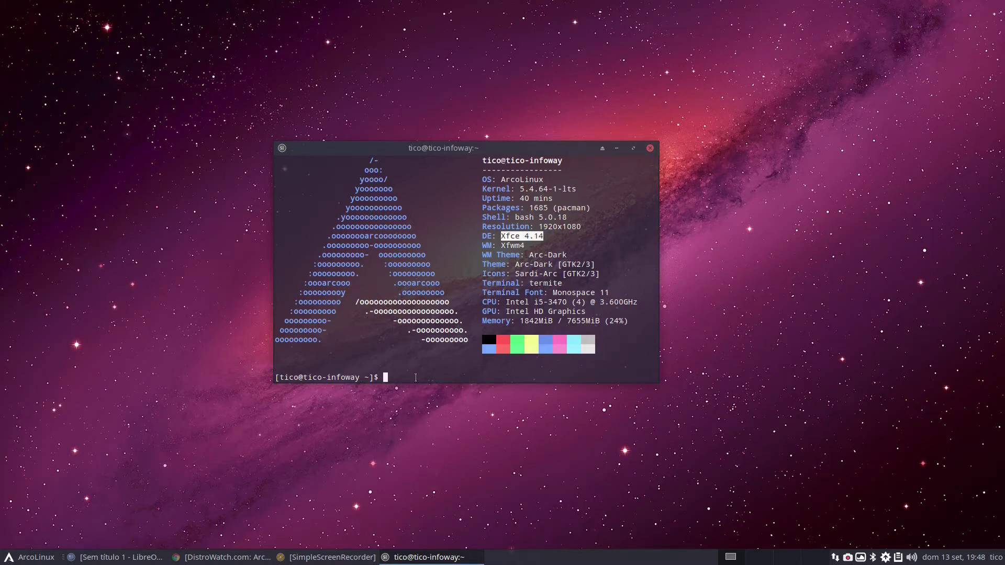
Step: Run sudo lsb_release -a in the terminal, authenticate with the account password, and close the terminal after reading the release details
text(sudo )
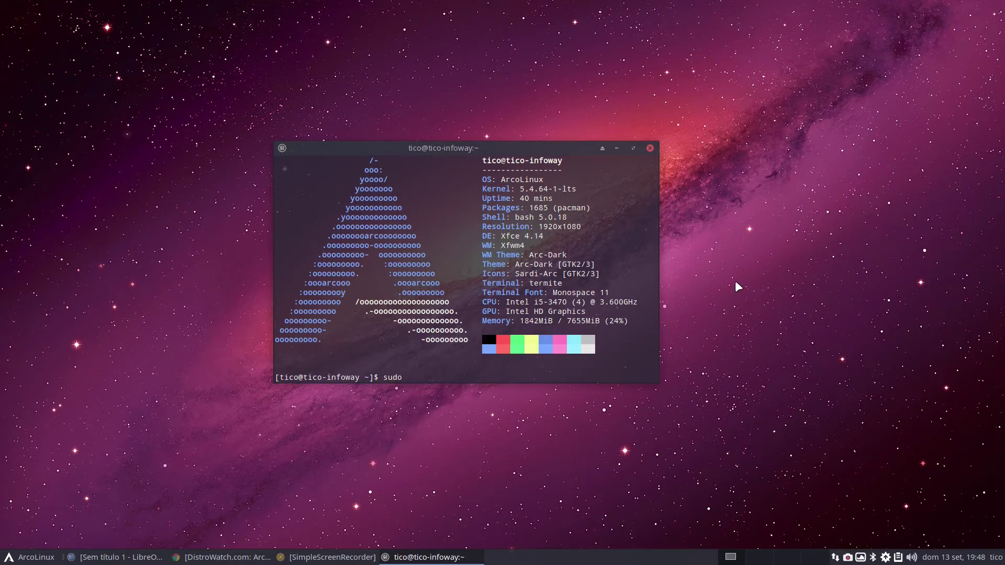
text(lsb_release -a)
key(Return)
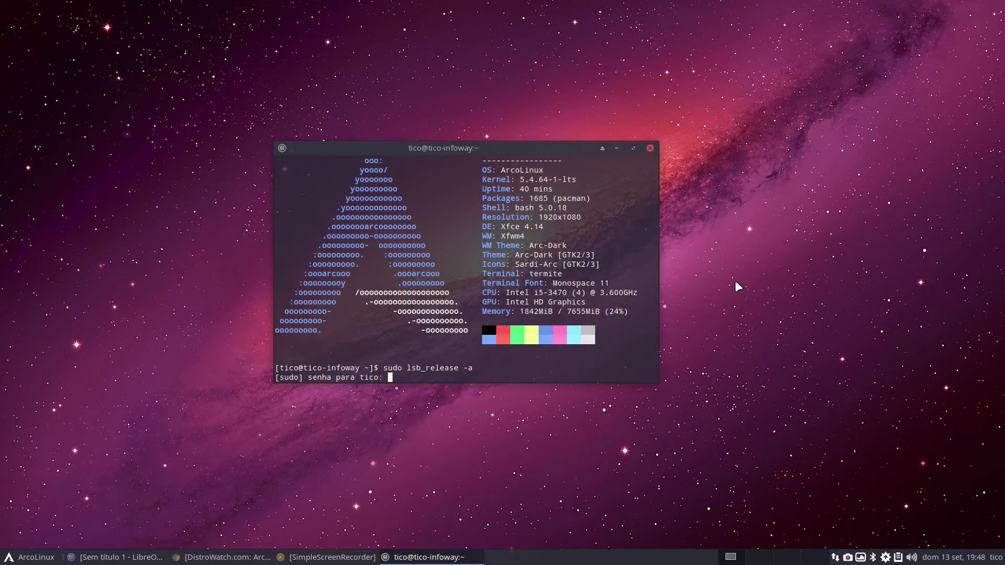
key(Return)
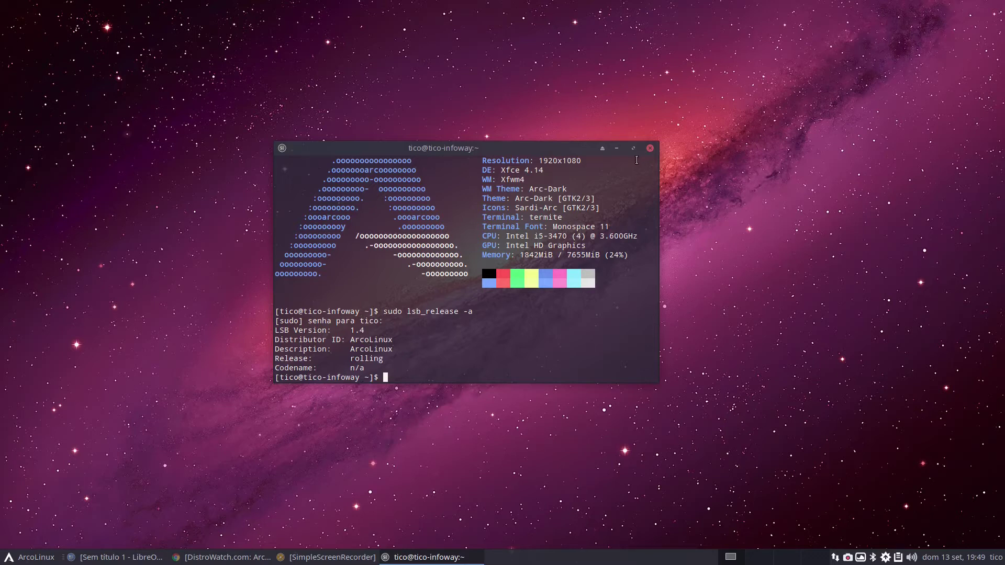
click(650, 148)
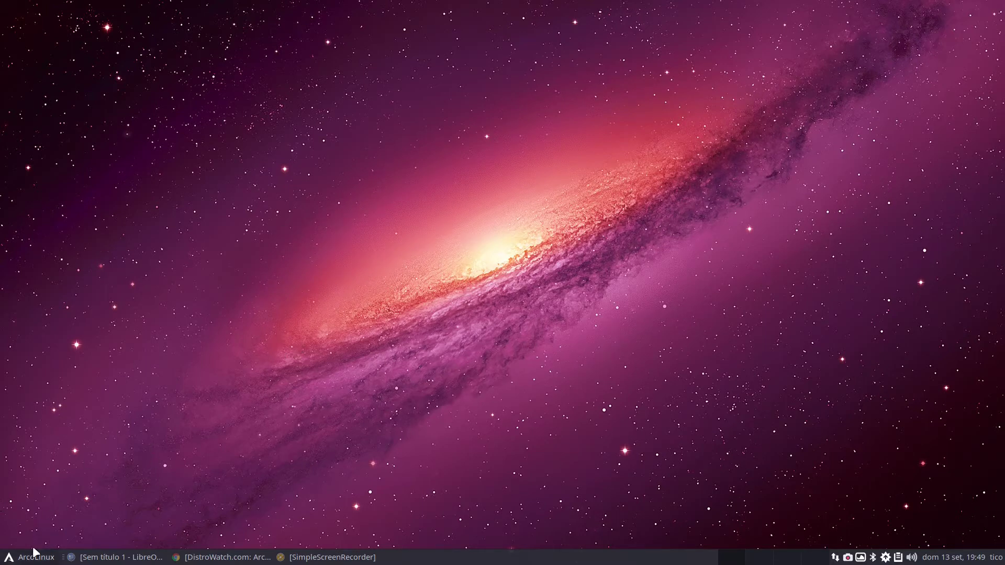
Step: Review the installed multimedia applications, launch the Cheese webcam viewer, and move its window to the desktop's lower-right corner
click(33, 561)
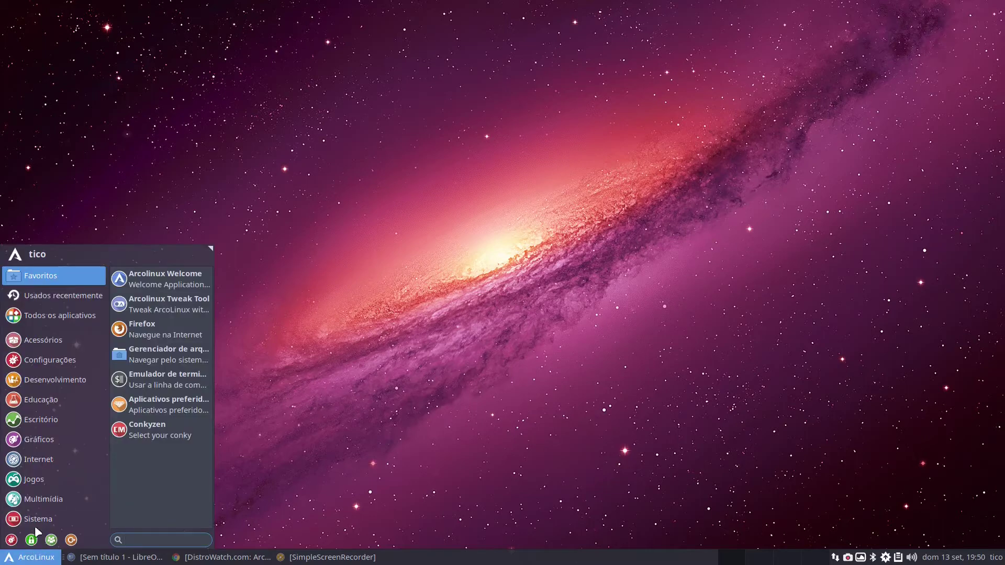
click(40, 501)
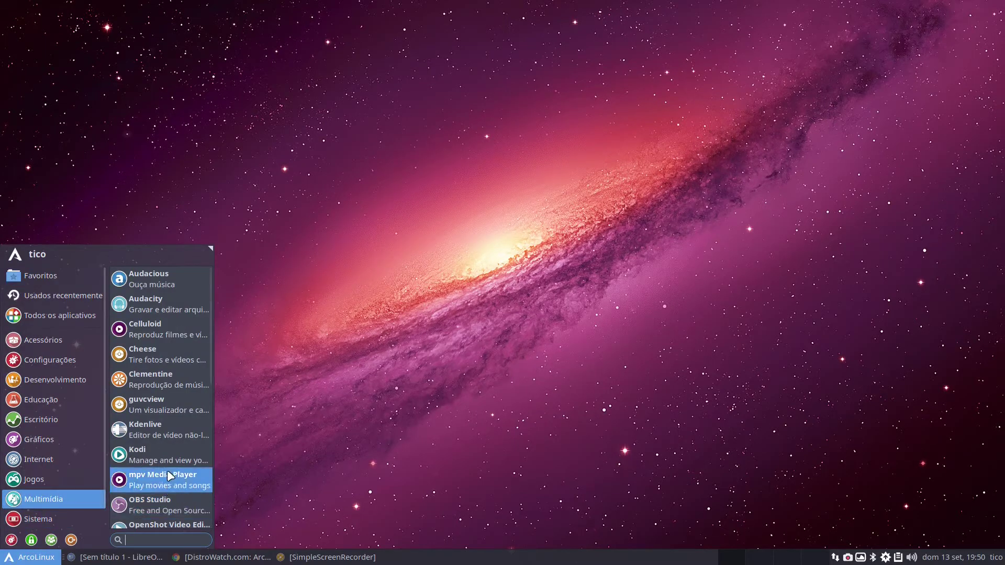
scroll(170, 473, down, 10)
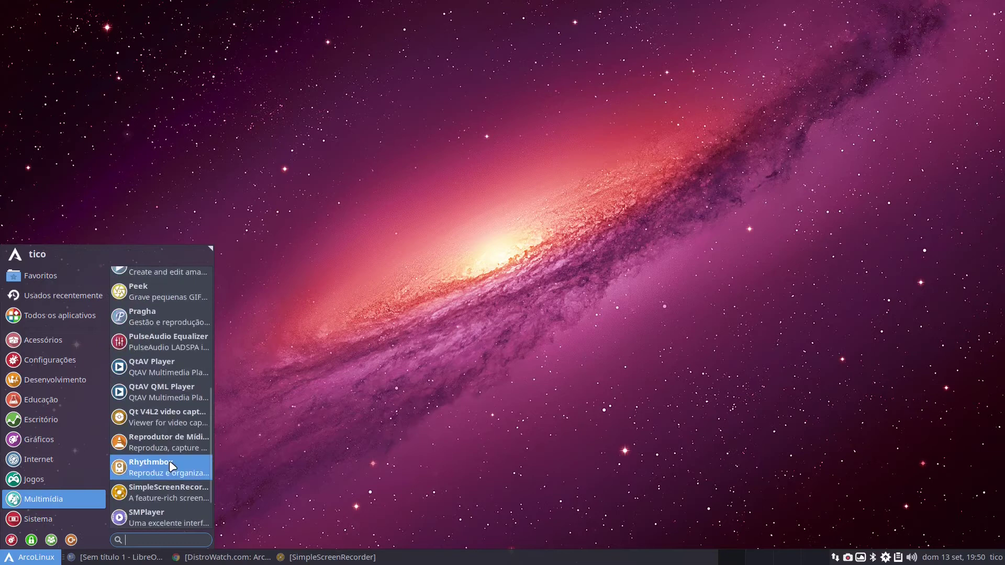
scroll(171, 465, down, 2)
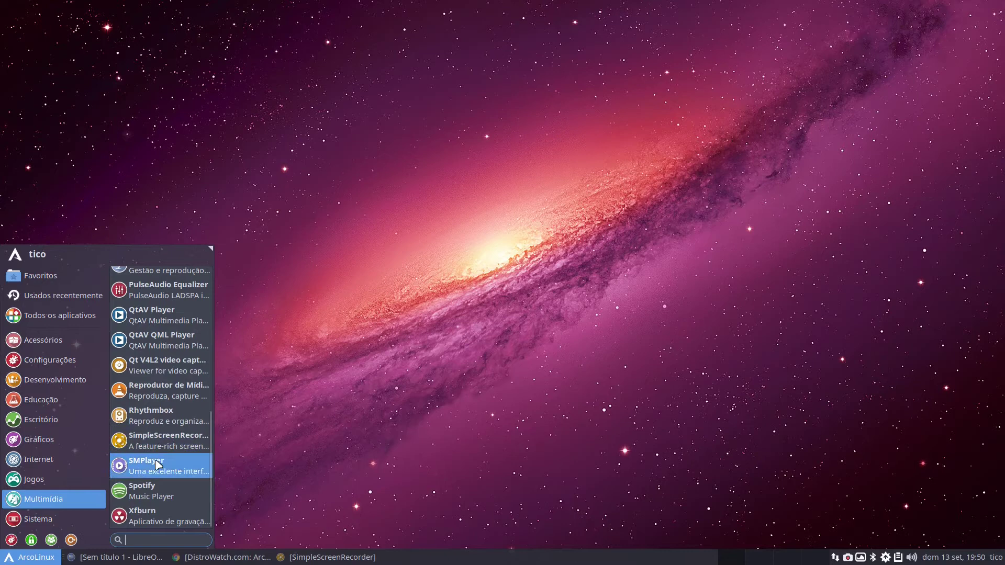
scroll(169, 316, up, 5)
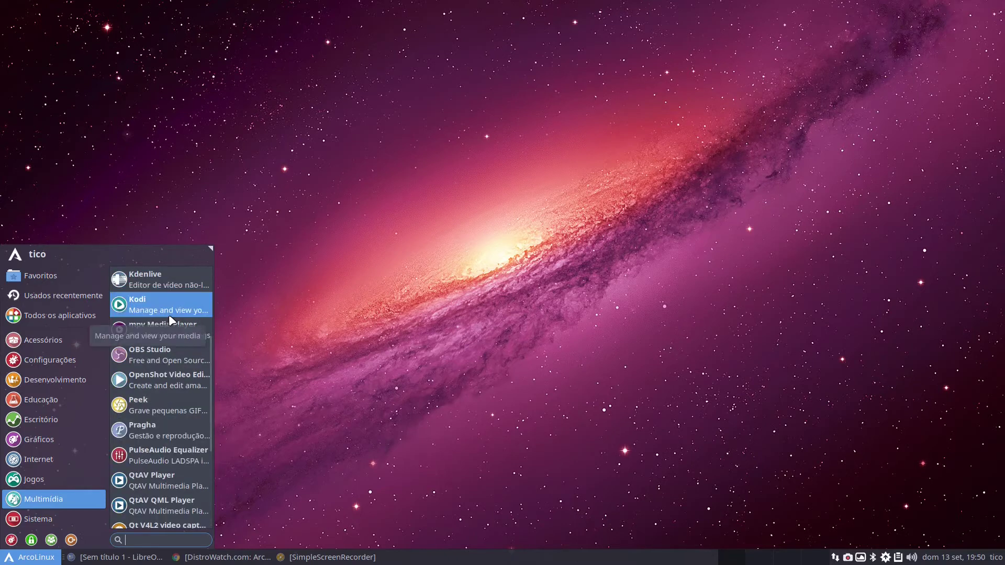
scroll(169, 315, up, 3)
scroll(168, 314, up, 4)
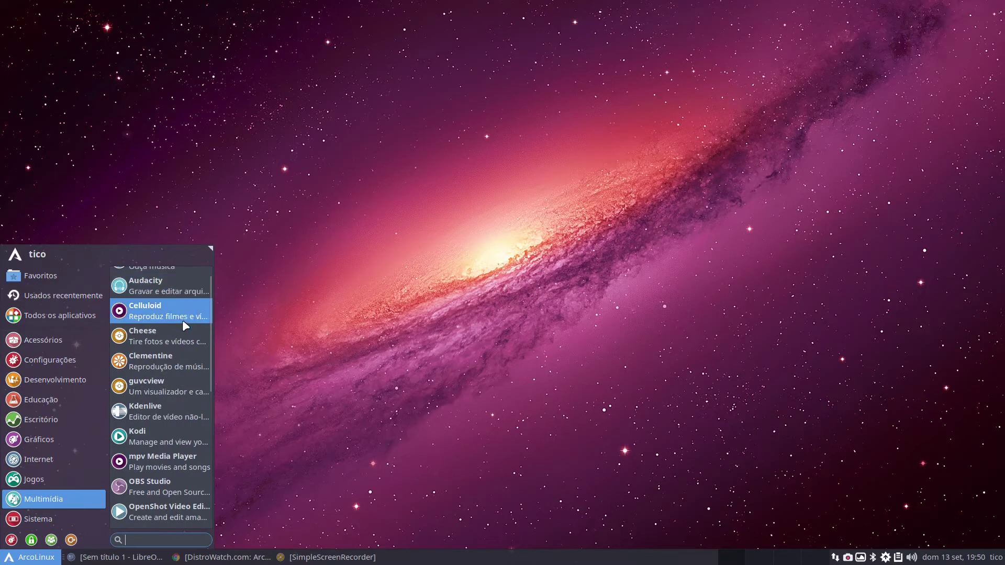
click(180, 338)
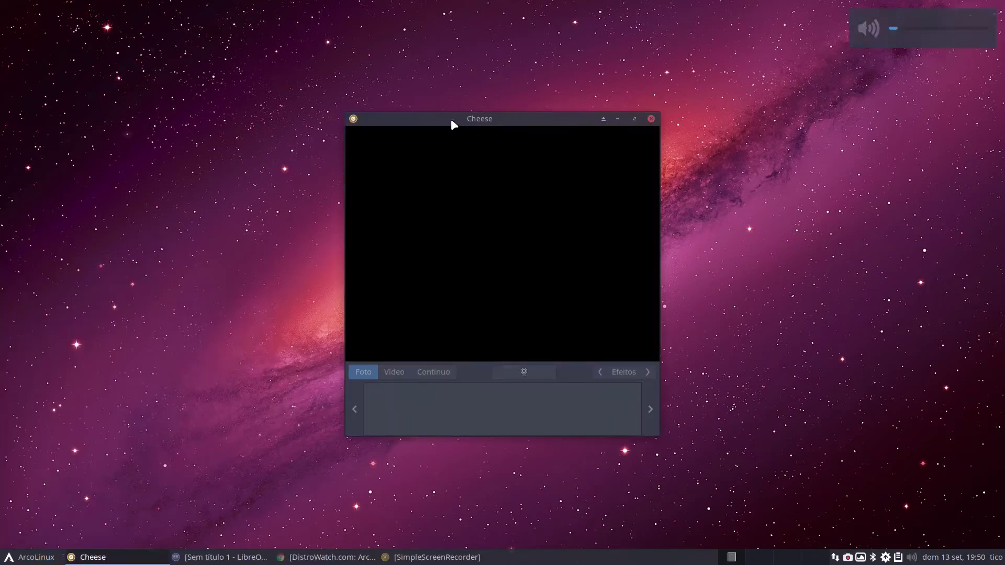
drag(451, 119, 799, 309)
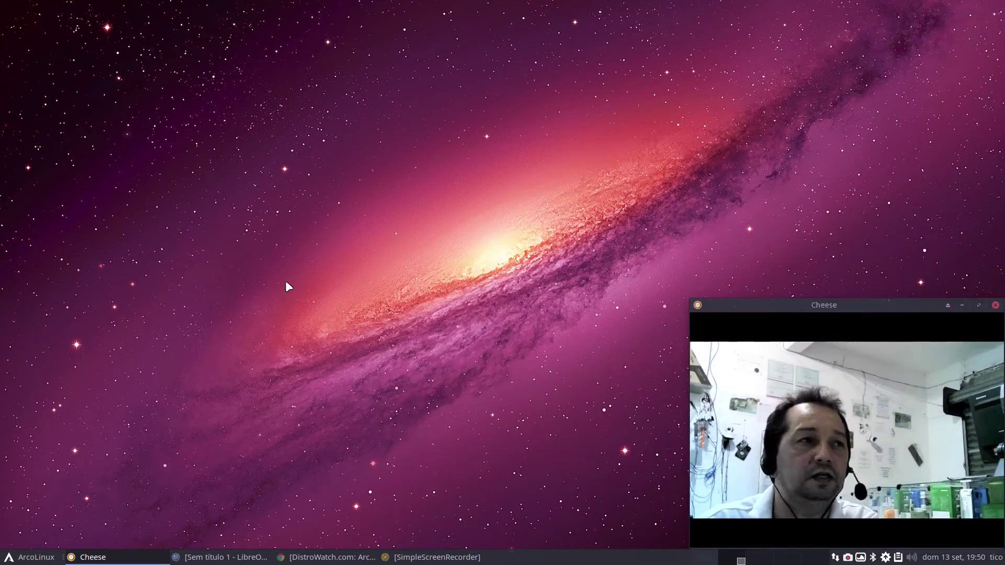
Step: Look through the installed internet and games applications and launch Extreme Tux Racer
click(31, 558)
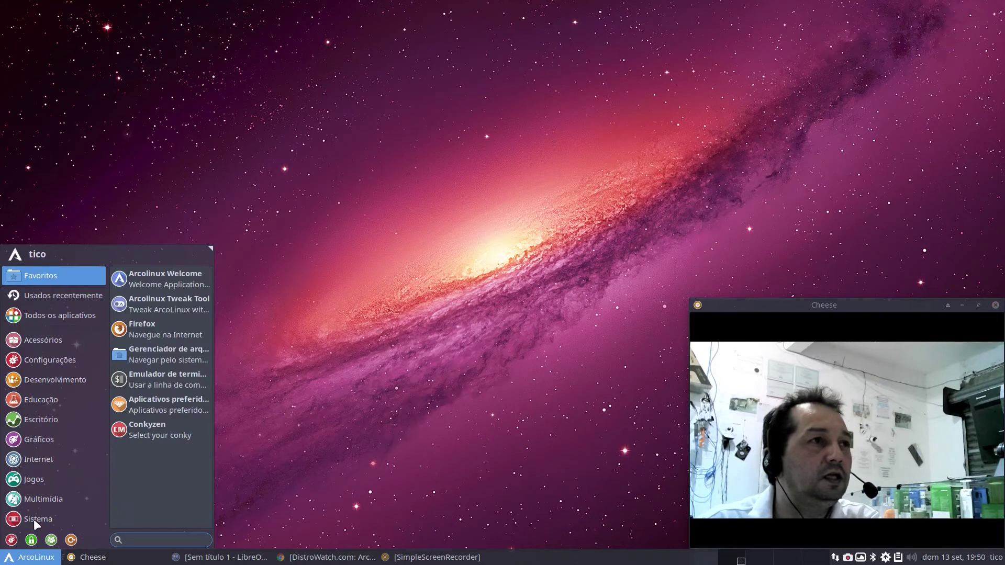
click(42, 460)
click(49, 476)
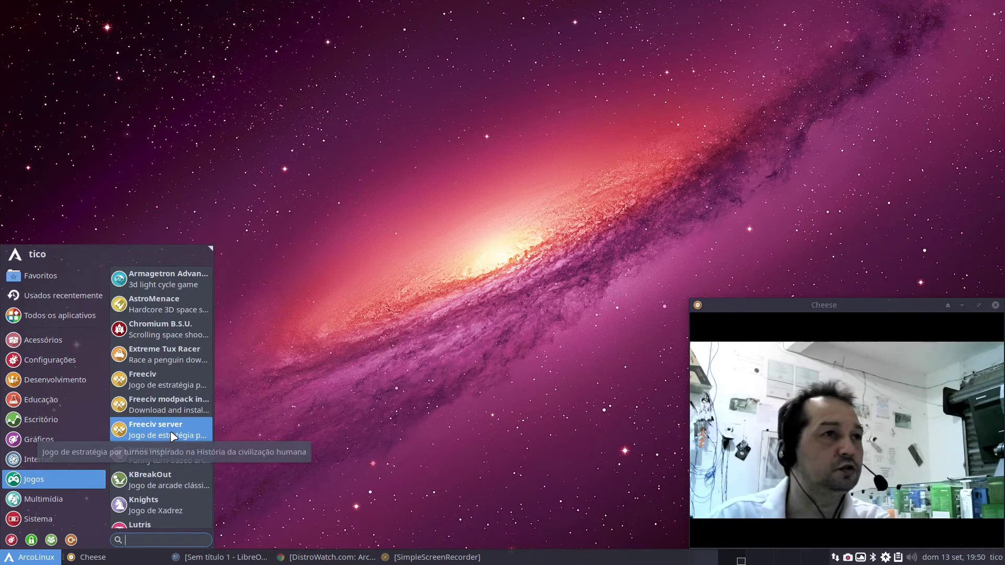
click(163, 354)
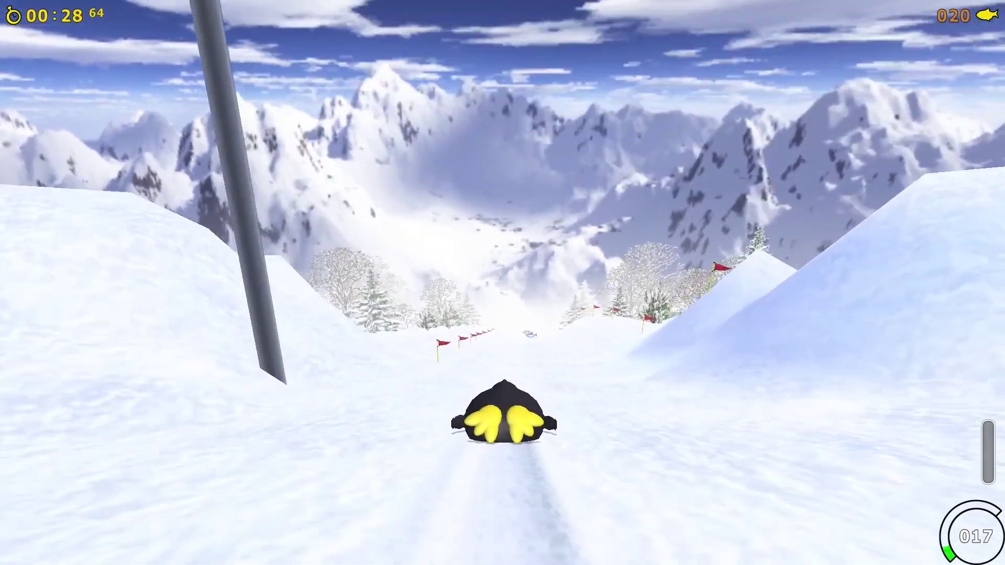
Step: Steer the penguin down the Bunny Hill course of the Canadian Cup, collecting herring until the finish
key(Right)
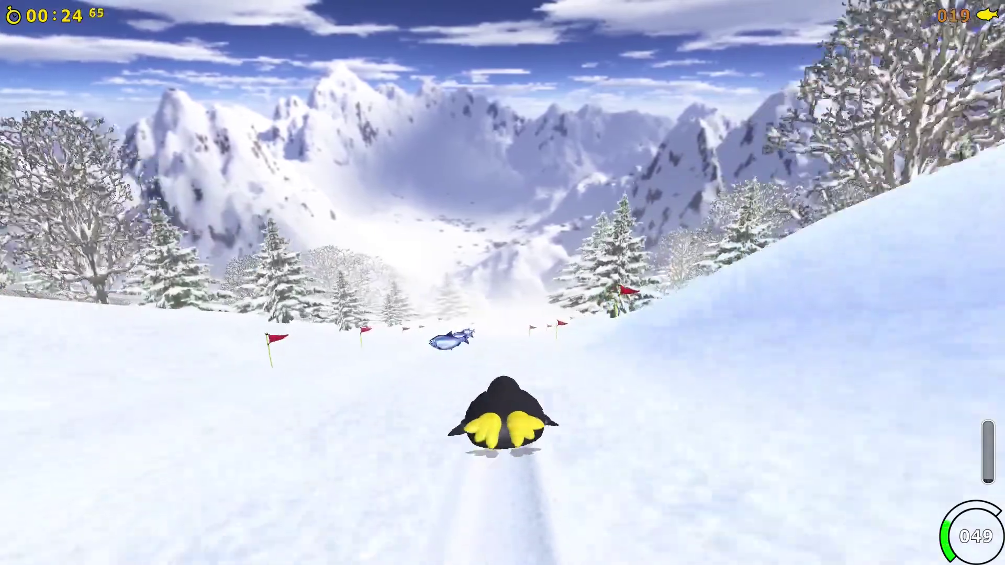
key(Left)
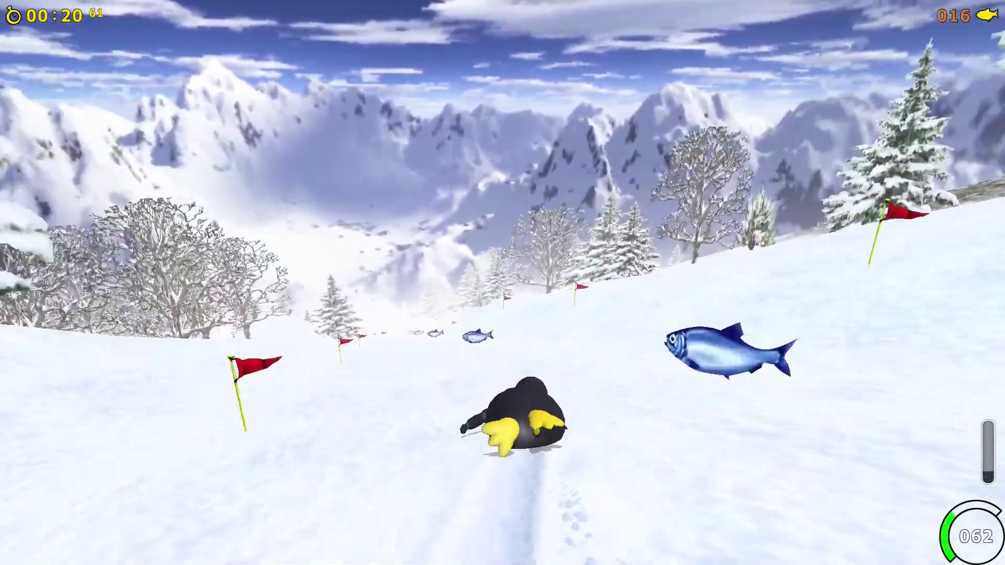
key(Left)
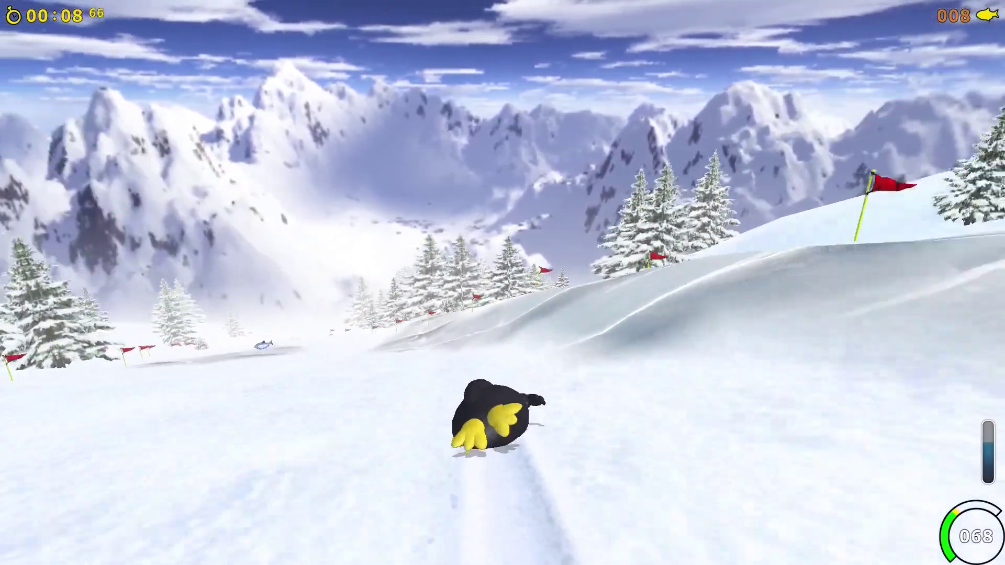
key(Left)
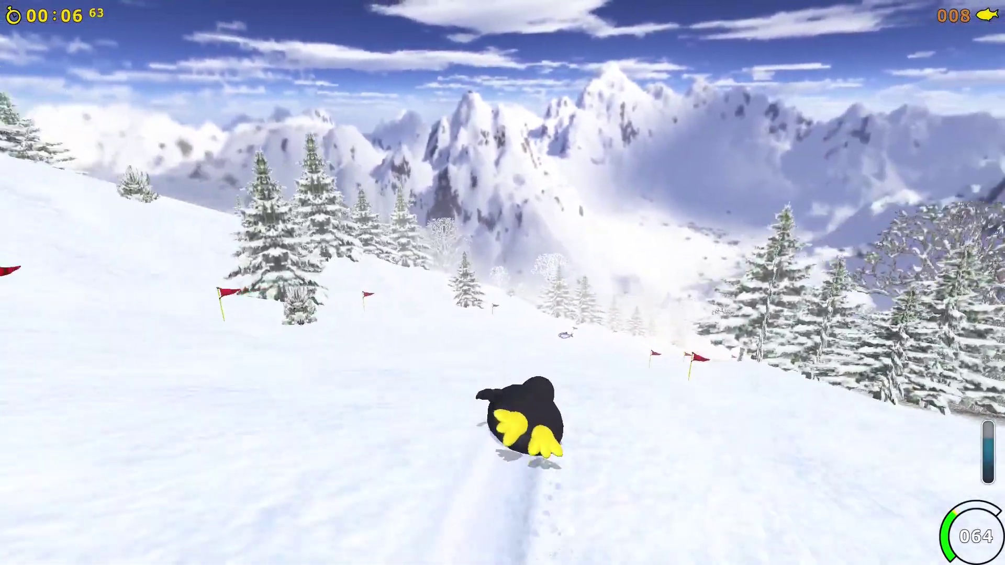
key(Left)
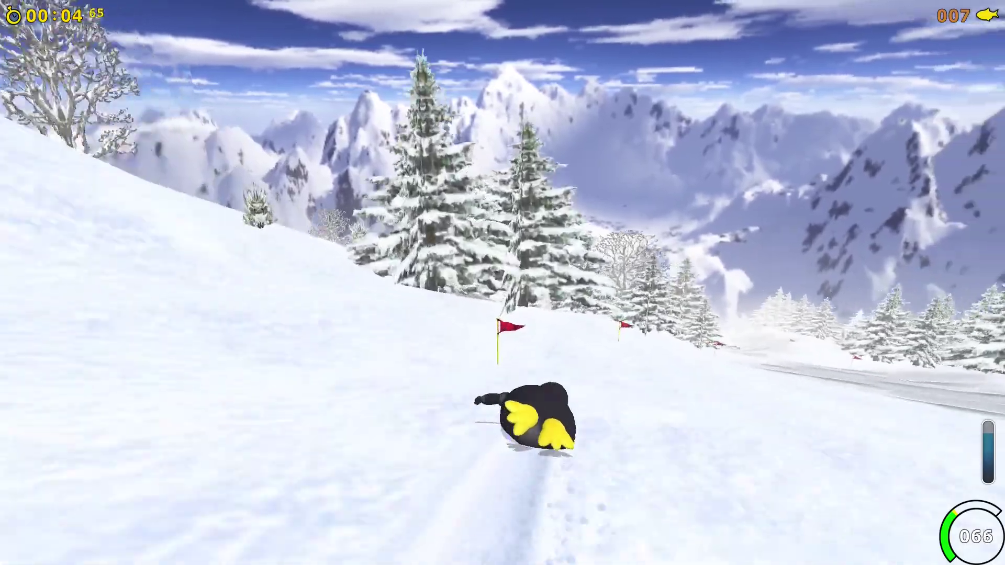
key(Right)
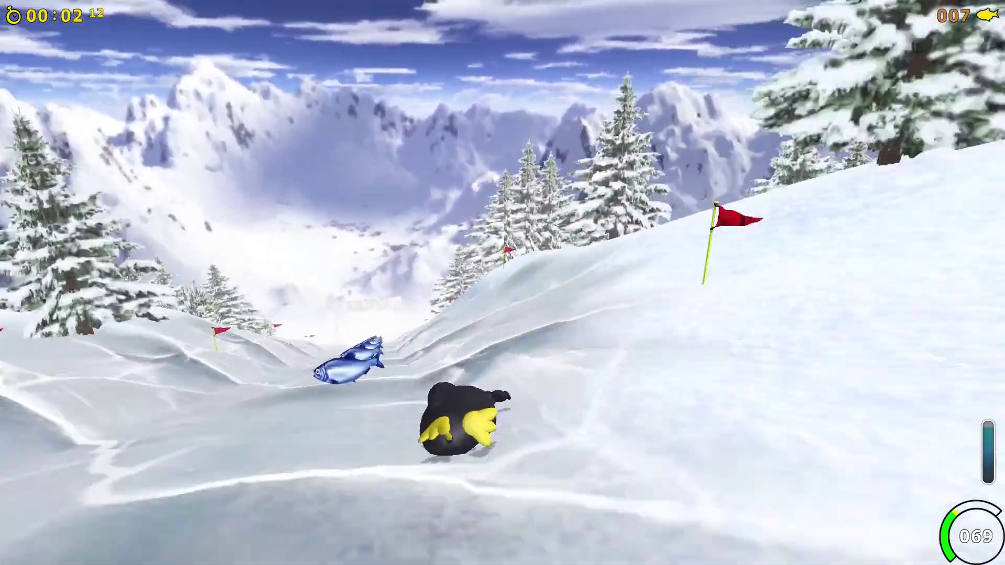
key(Left)
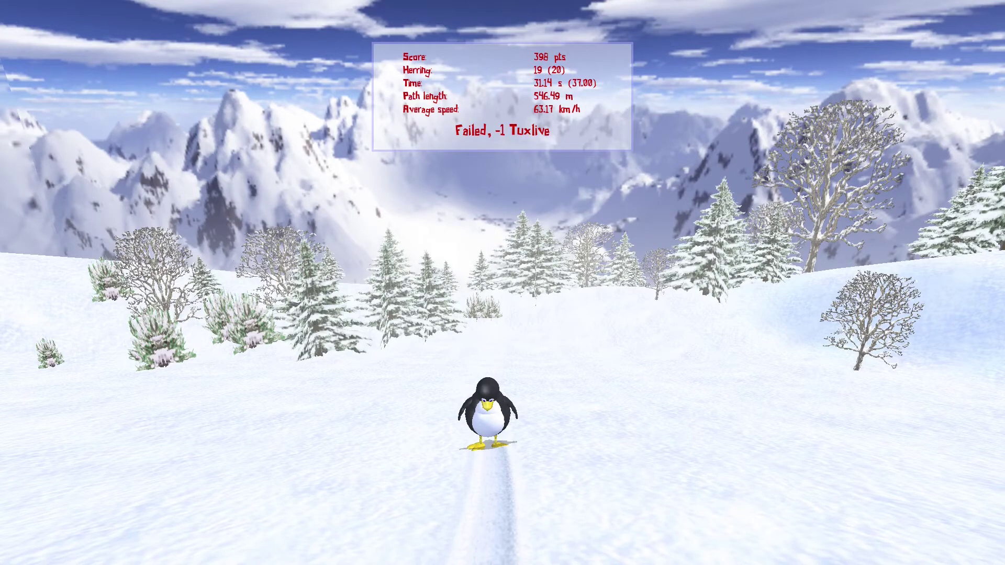
Step: Leave the race results, go back through the cup and event selection, and quit Extreme Tux Racer
key(Return)
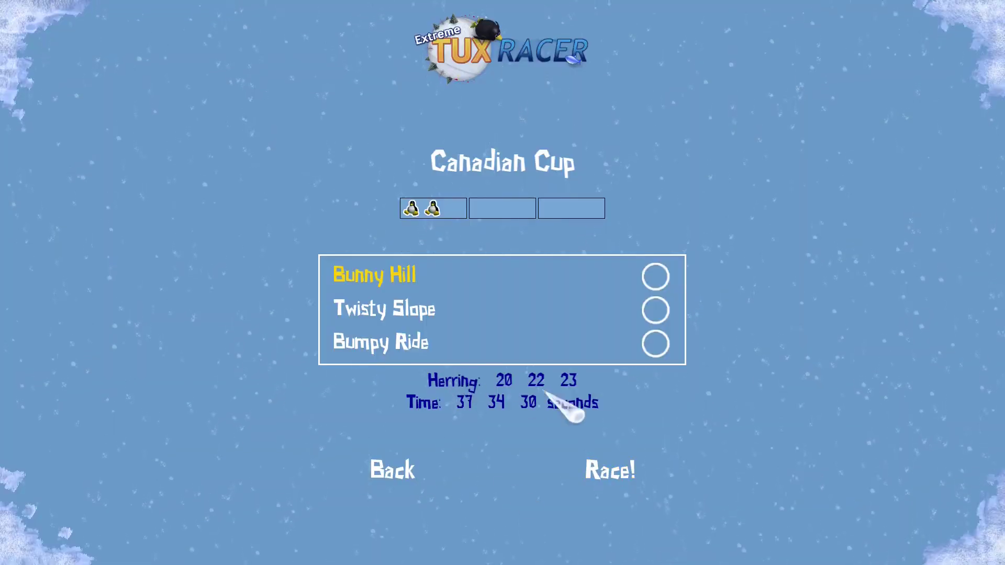
click(402, 464)
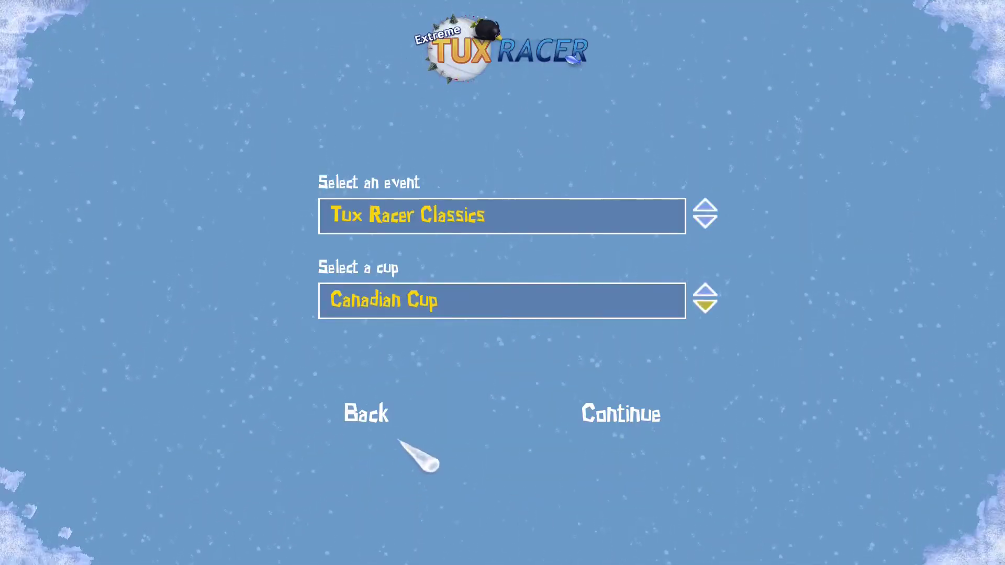
click(380, 426)
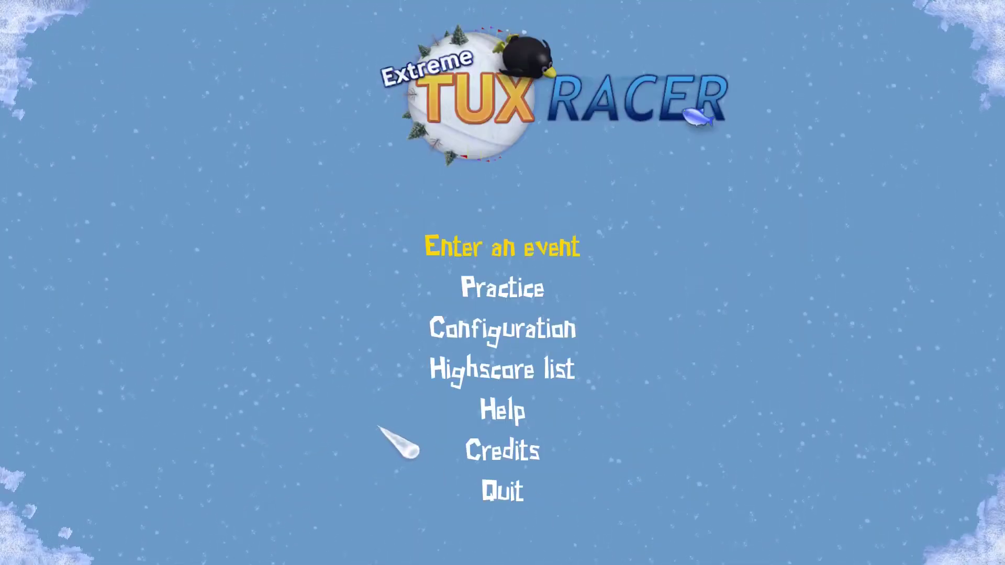
click(507, 492)
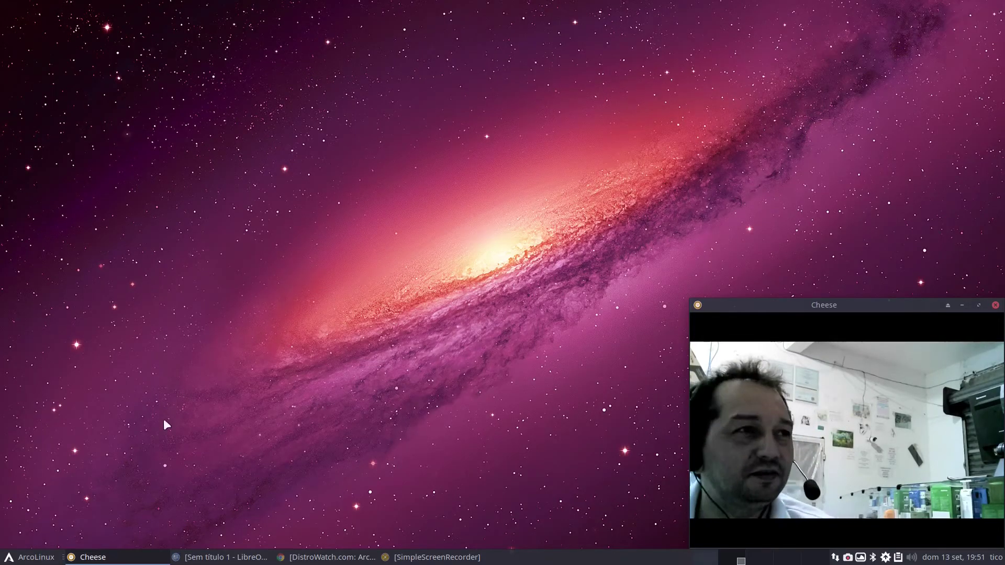
Step: Review the list of installed games in the application launcher
click(45, 559)
click(50, 482)
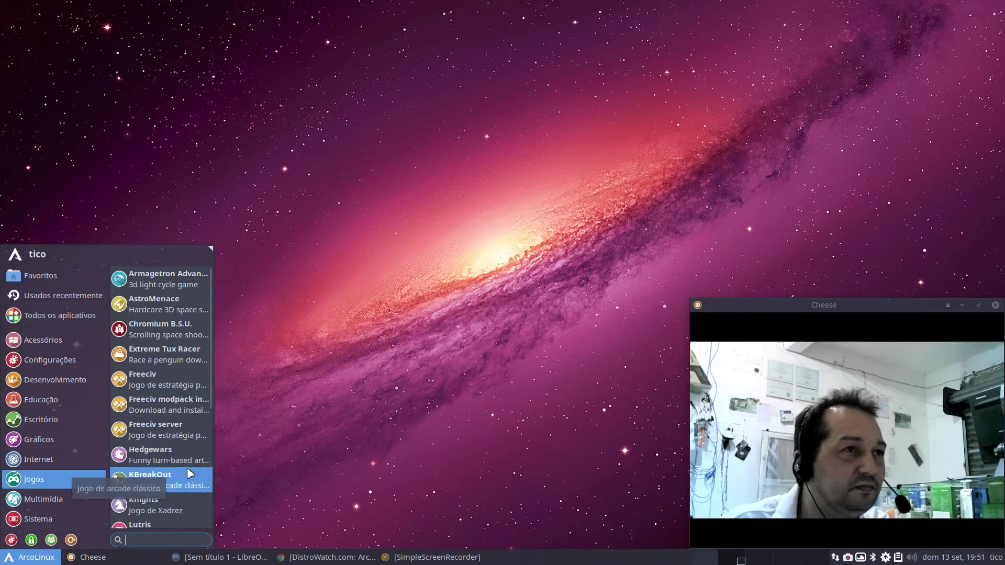
scroll(187, 467, down, 1)
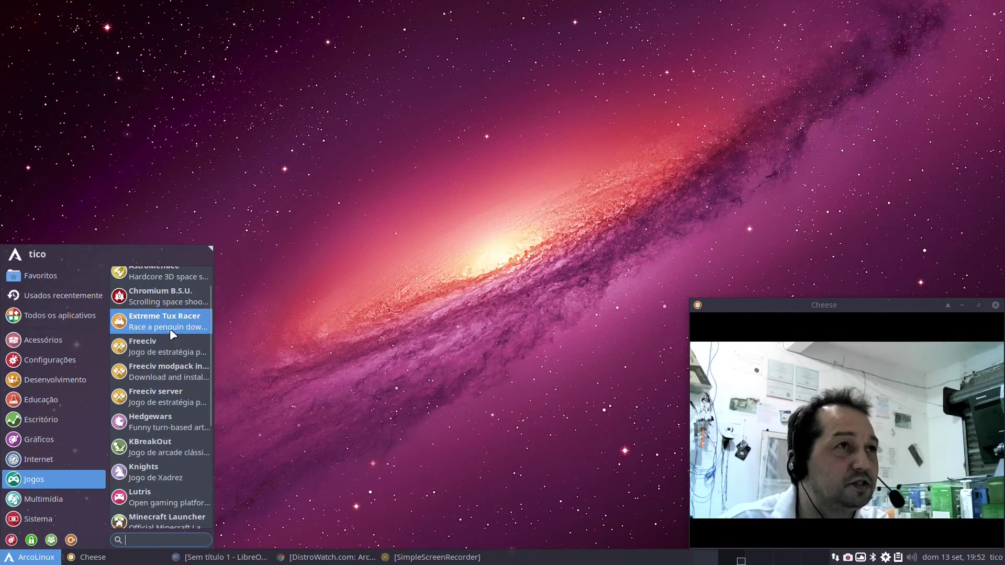
scroll(170, 330, up, 1)
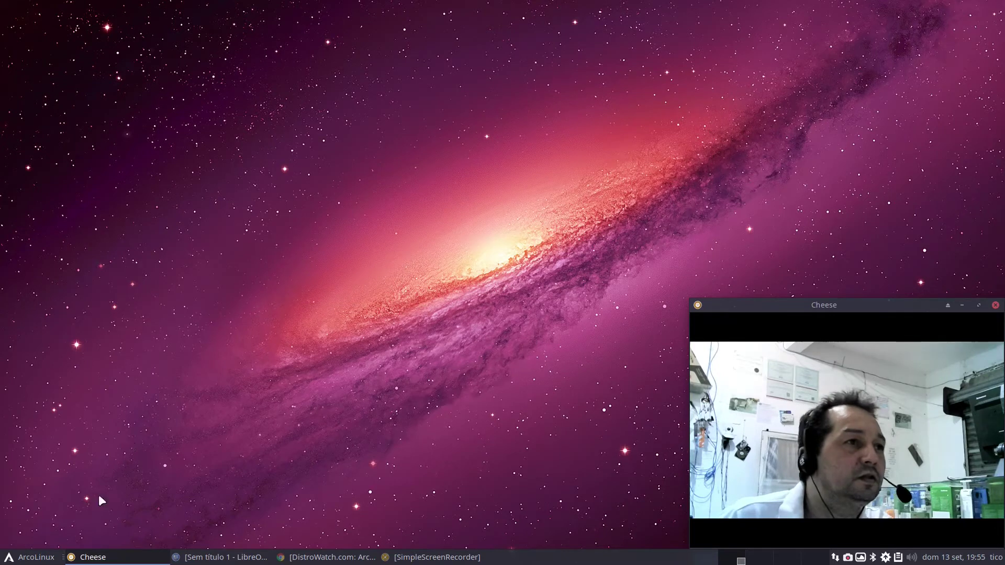
Step: Review the installed graphics applications from Blender through the document and image viewers
click(36, 559)
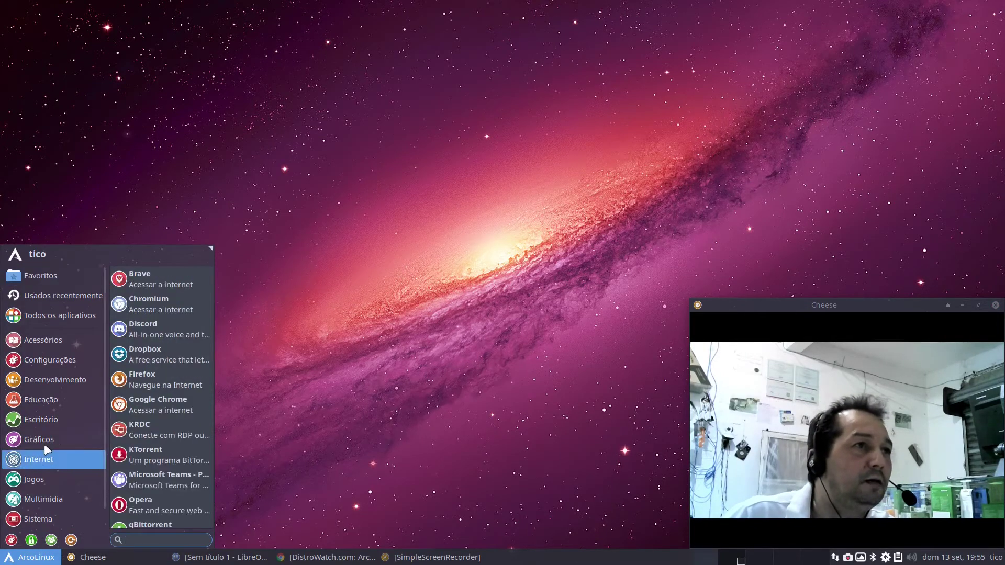
mouse_move(45, 437)
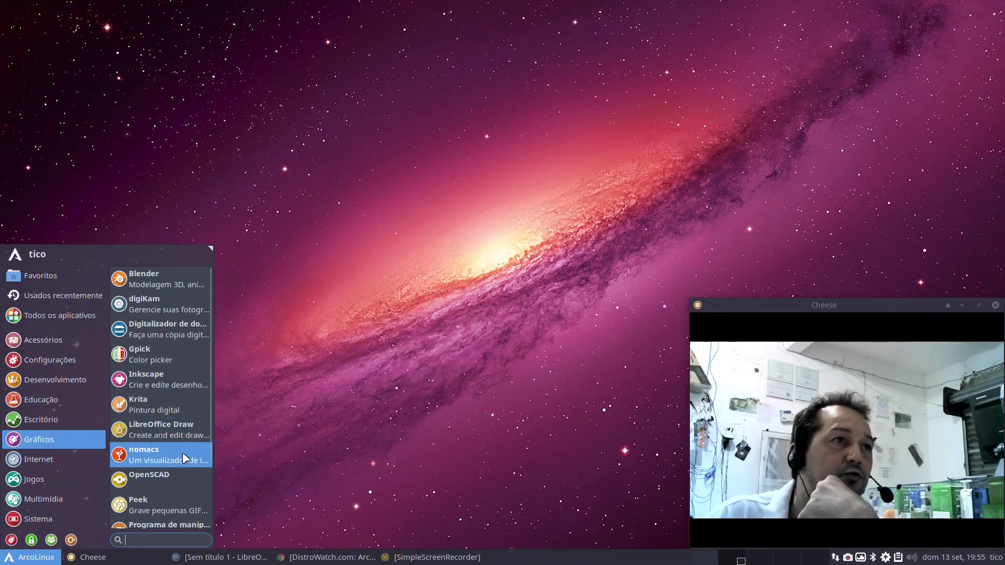
scroll(184, 456, down, 1)
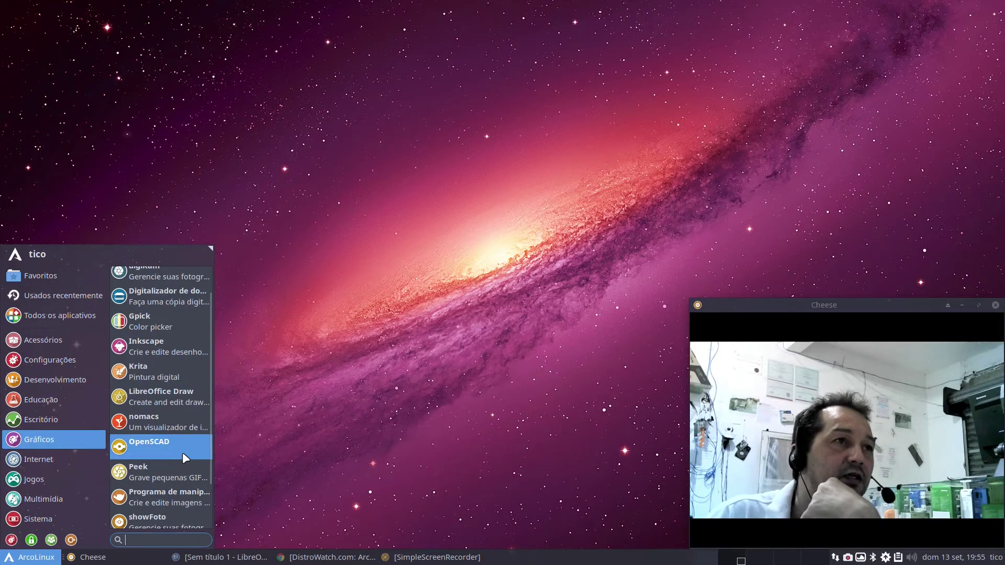
scroll(184, 458, down, 1)
scroll(184, 458, down, 1)
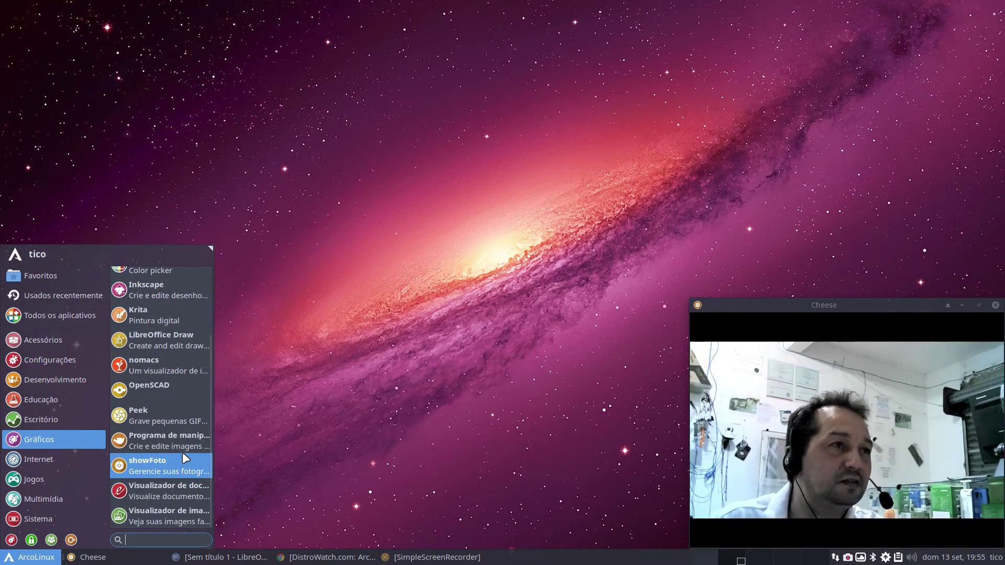
Step: Launch AbiWord from the office applications, look over its file and tools commands, and close the blank document
click(55, 422)
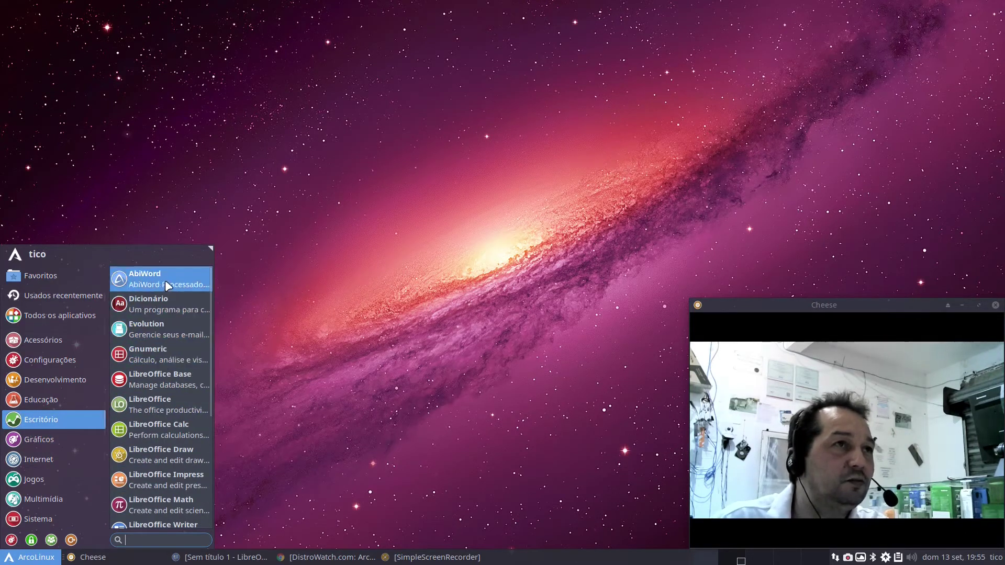
click(178, 279)
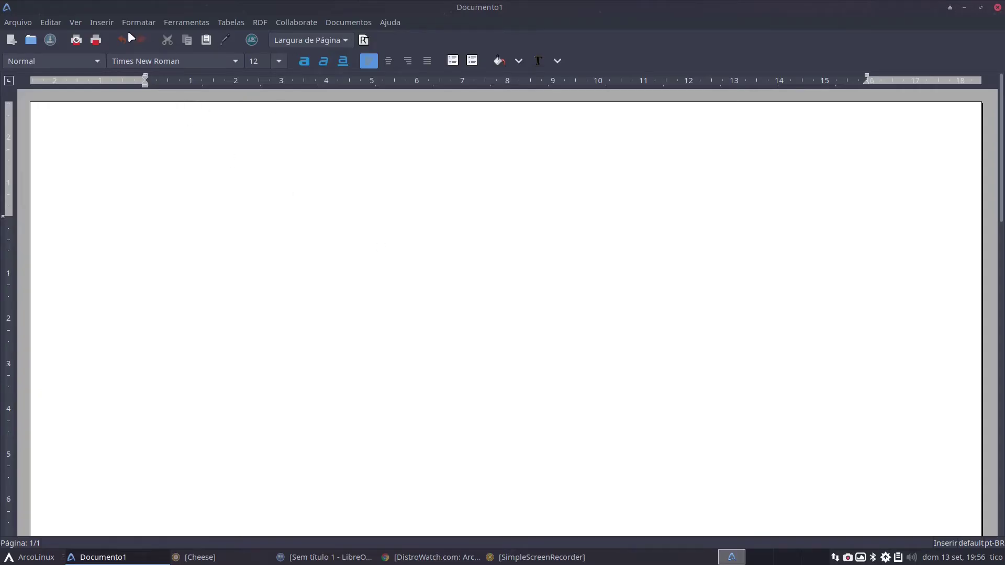
click(24, 21)
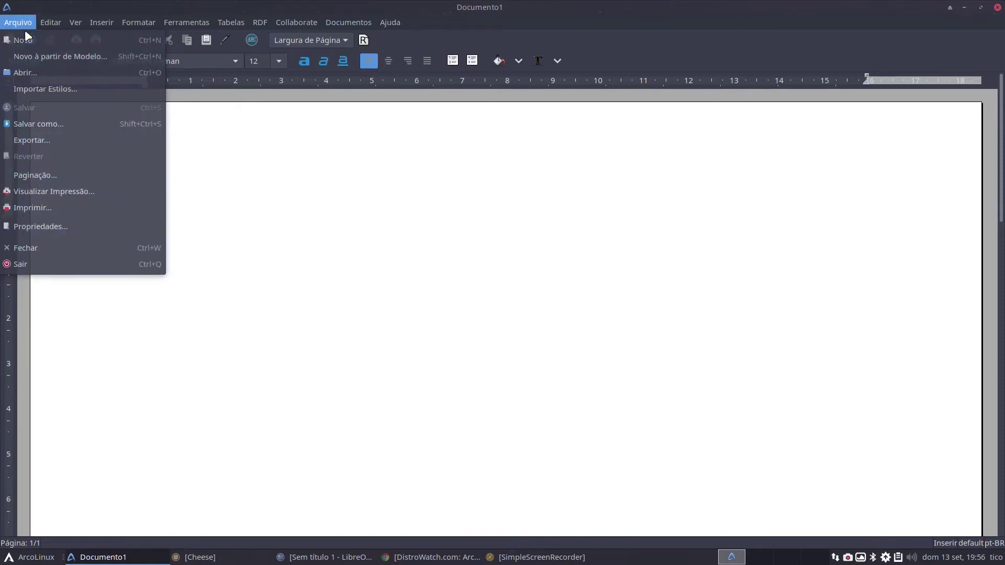
click(186, 22)
click(1000, 8)
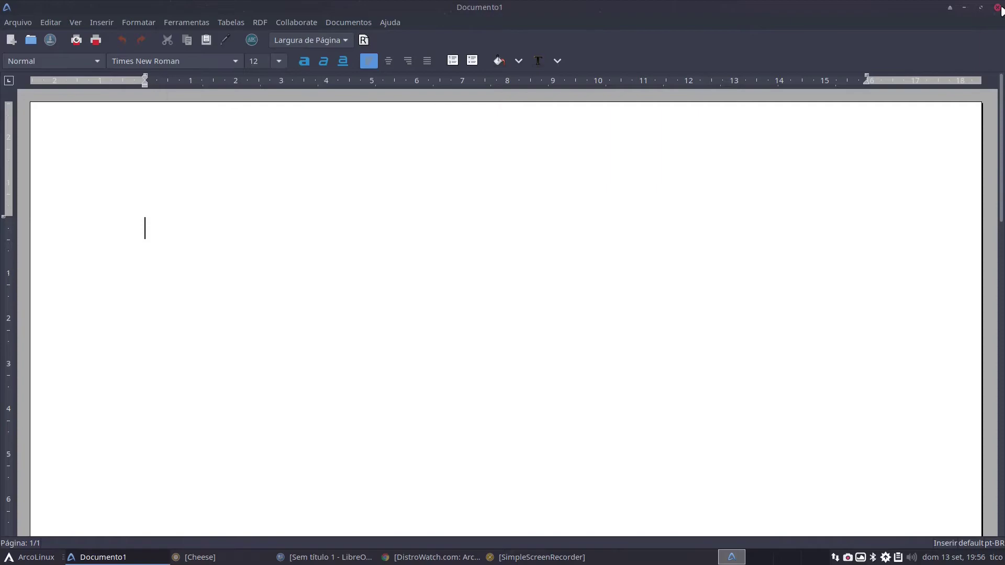
click(1000, 9)
Step: Launch Gnumeric from the office applications, maximize its blank workbook for a look, and close it
click(11, 559)
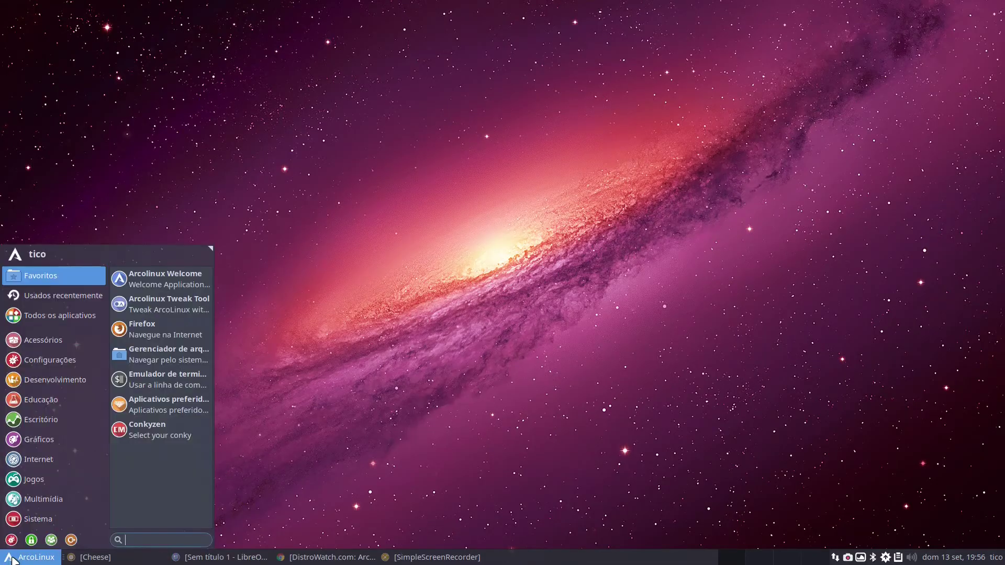
mouse_move(56, 439)
mouse_move(52, 419)
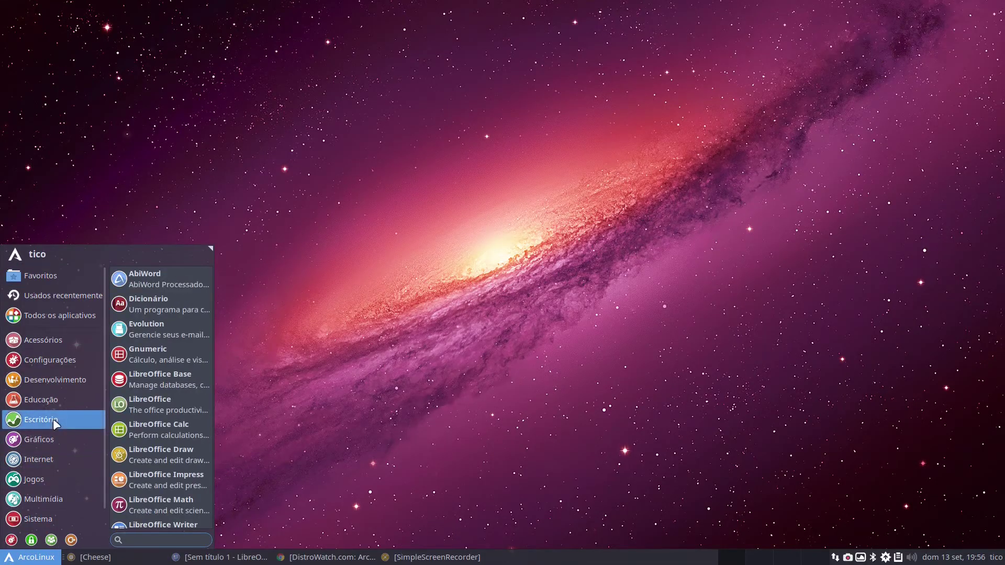
click(165, 355)
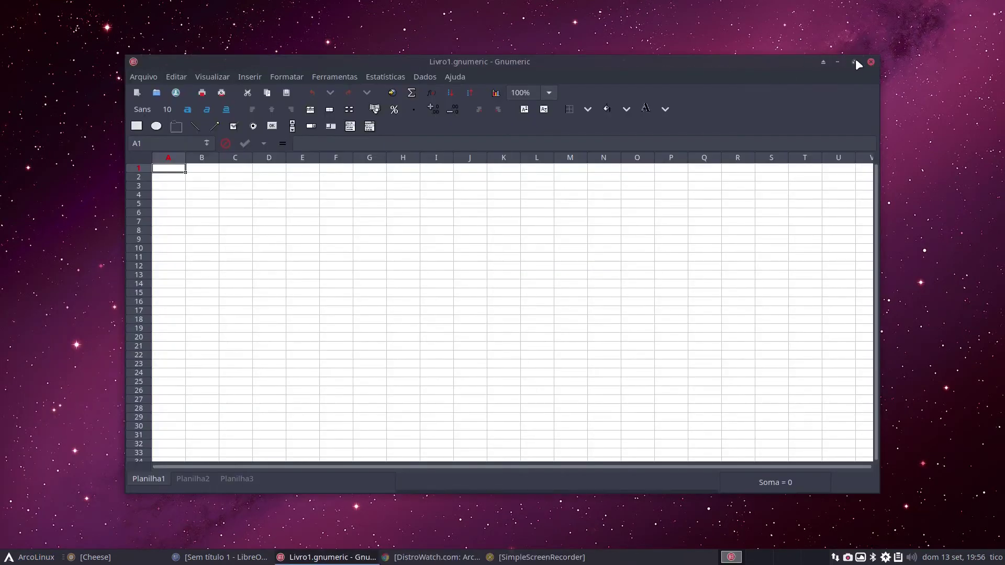
click(856, 60)
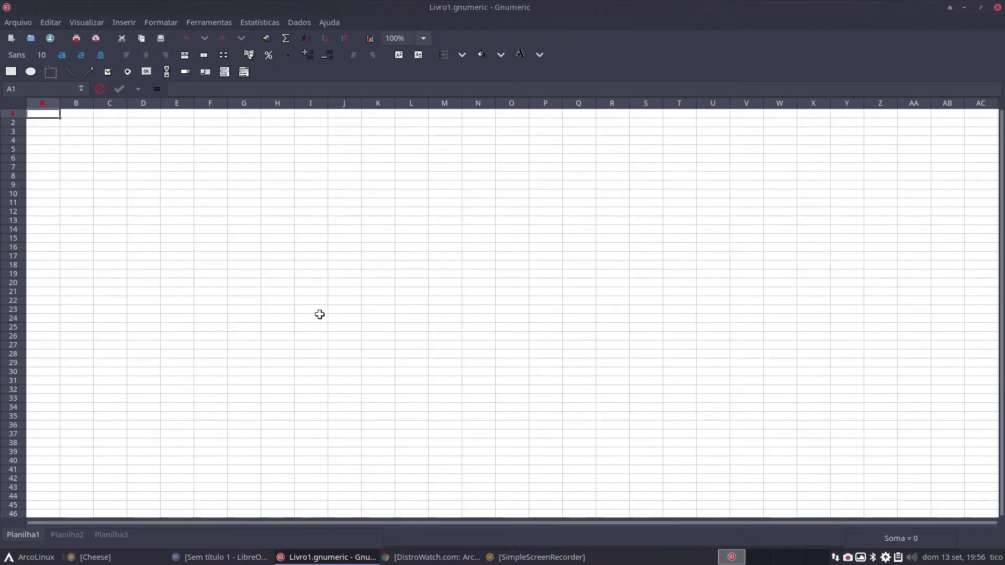
click(998, 7)
Step: Review the development applications and the list of all applications in the launcher, then dismiss it
key(super)
click(61, 375)
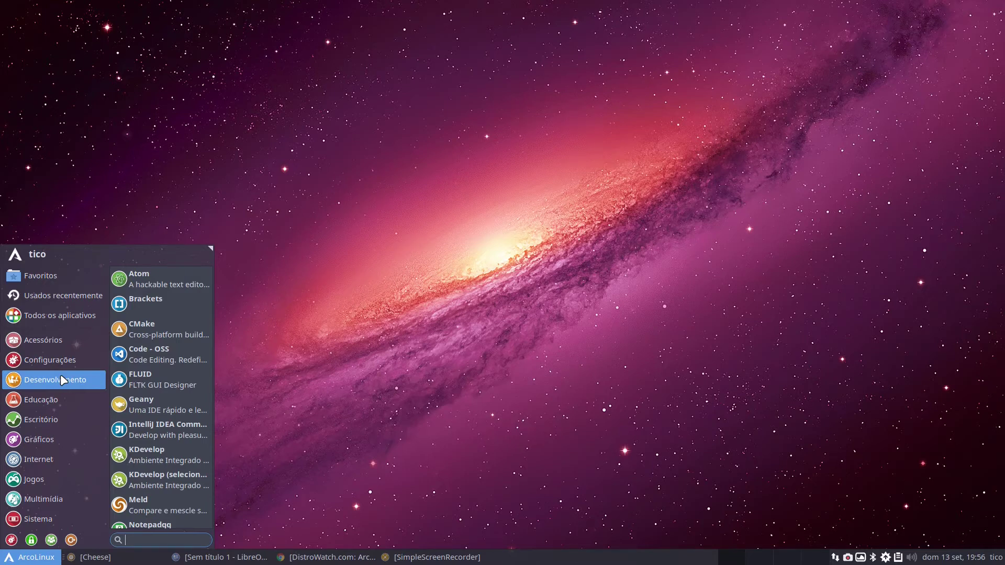
mouse_move(57, 317)
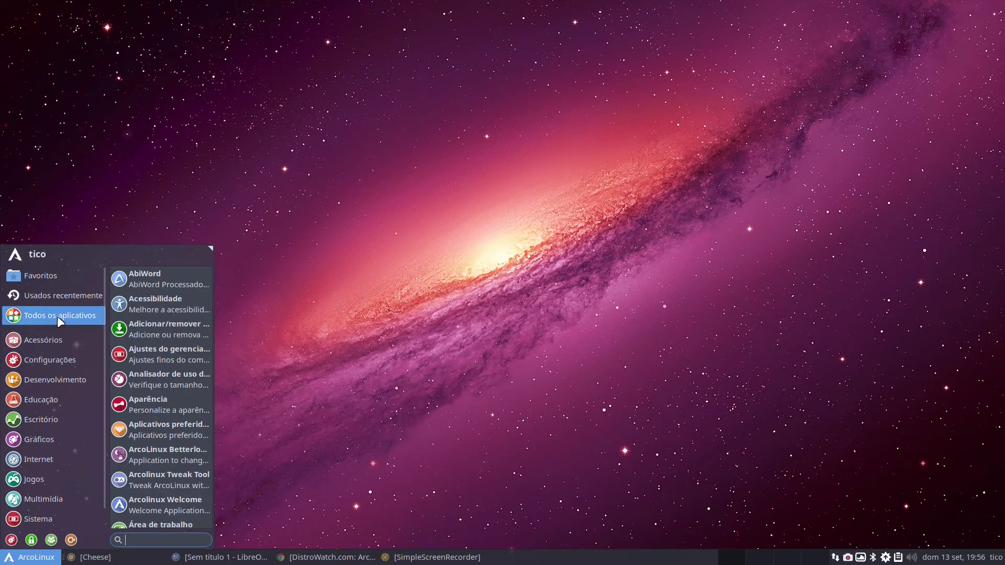
click(363, 272)
Step: Open the add/remove software manager from the system applications, search for "code", and minimize it
click(46, 559)
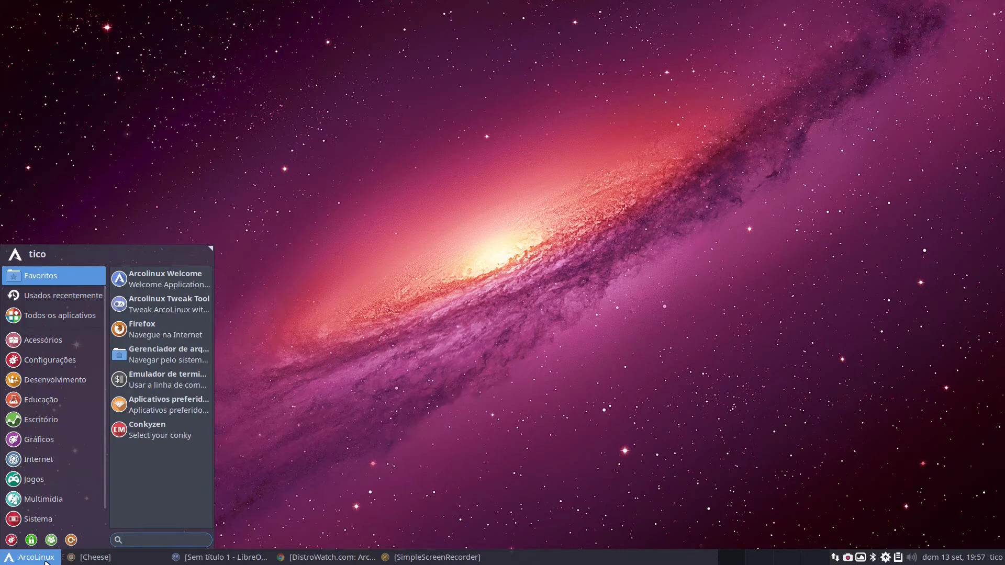
click(38, 460)
click(66, 520)
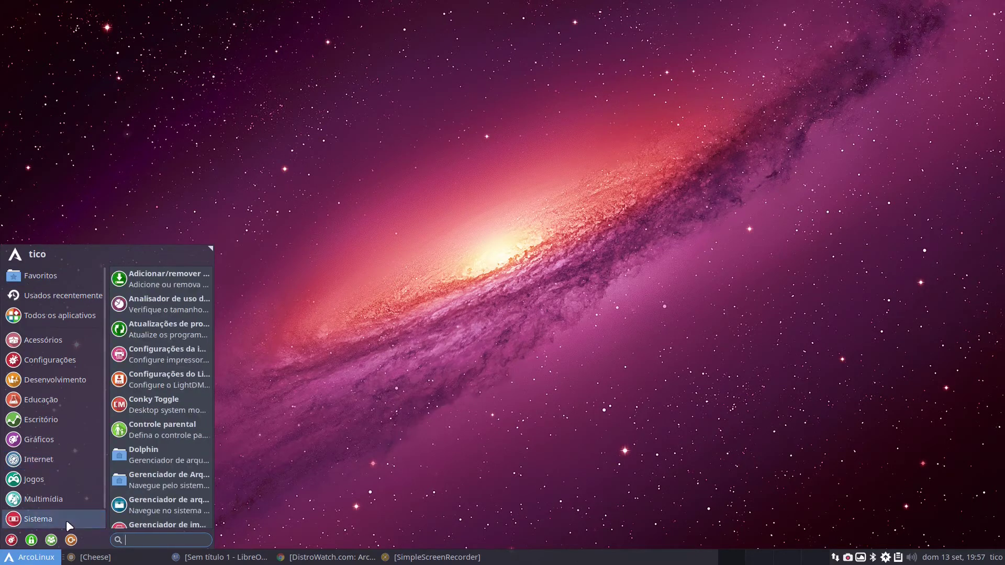
click(168, 287)
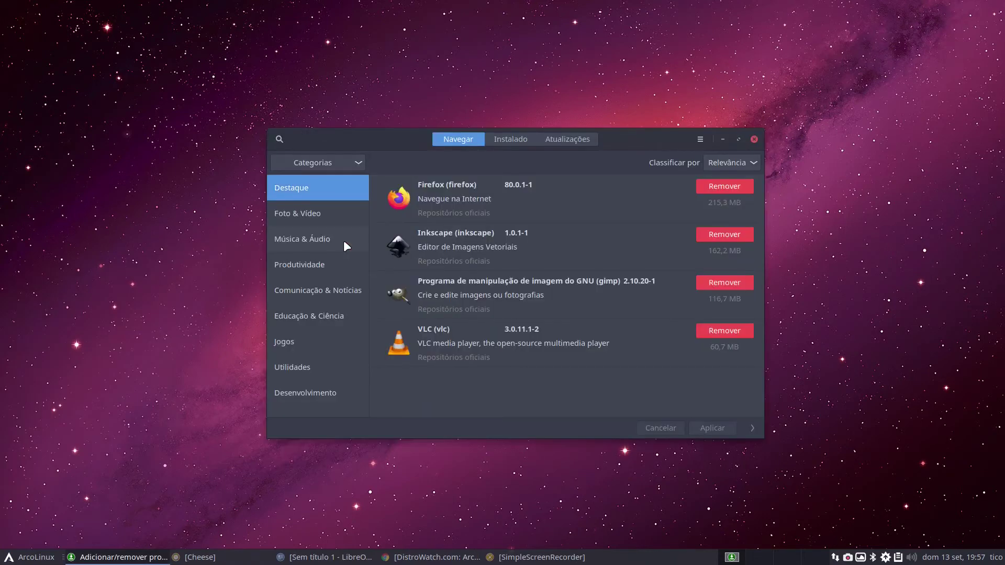
click(280, 140)
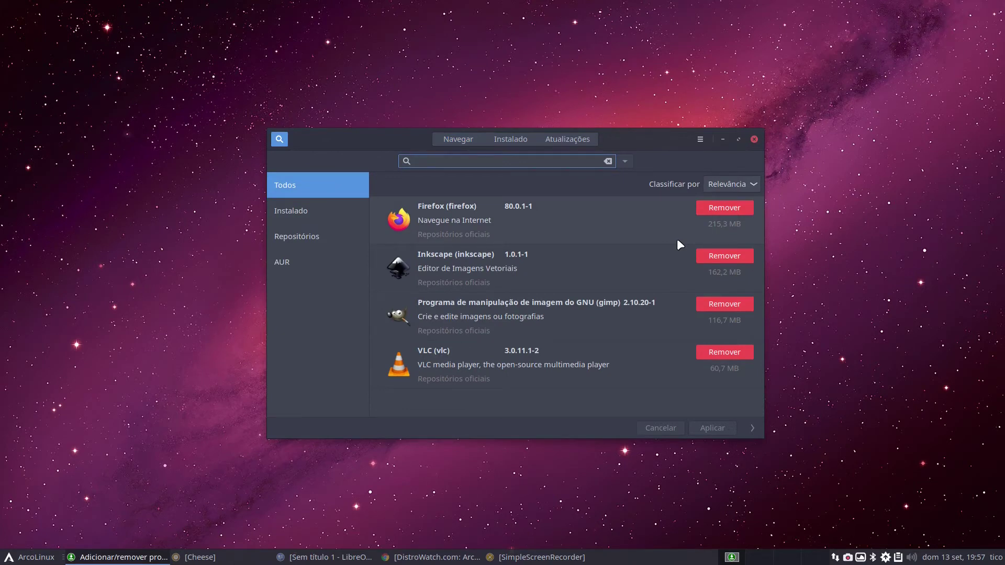
text(code)
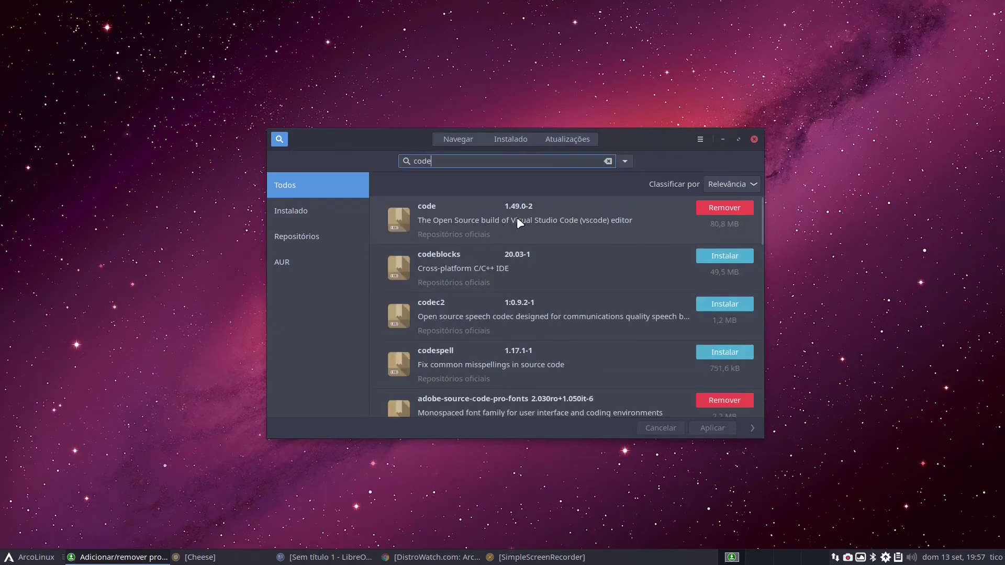
click(723, 138)
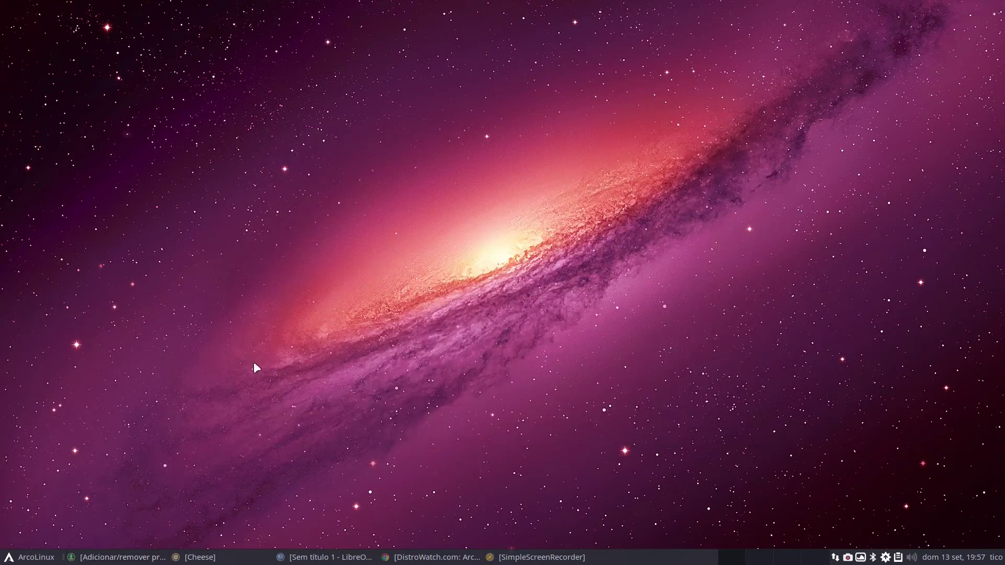
Step: Launch Code - OSS from the application launcher, look over its welcome page, and close it
click(36, 558)
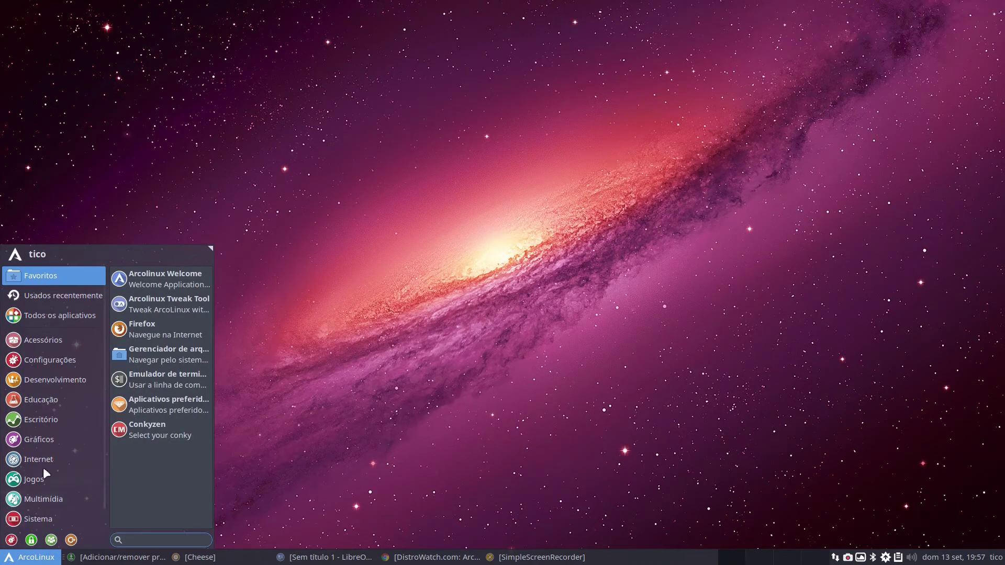
click(160, 293)
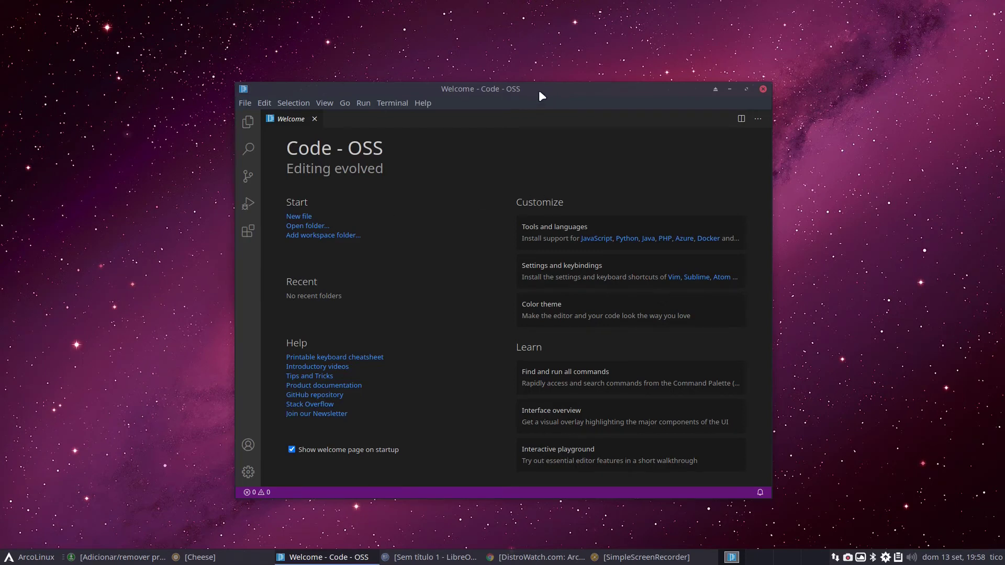
drag(539, 92, 491, 100)
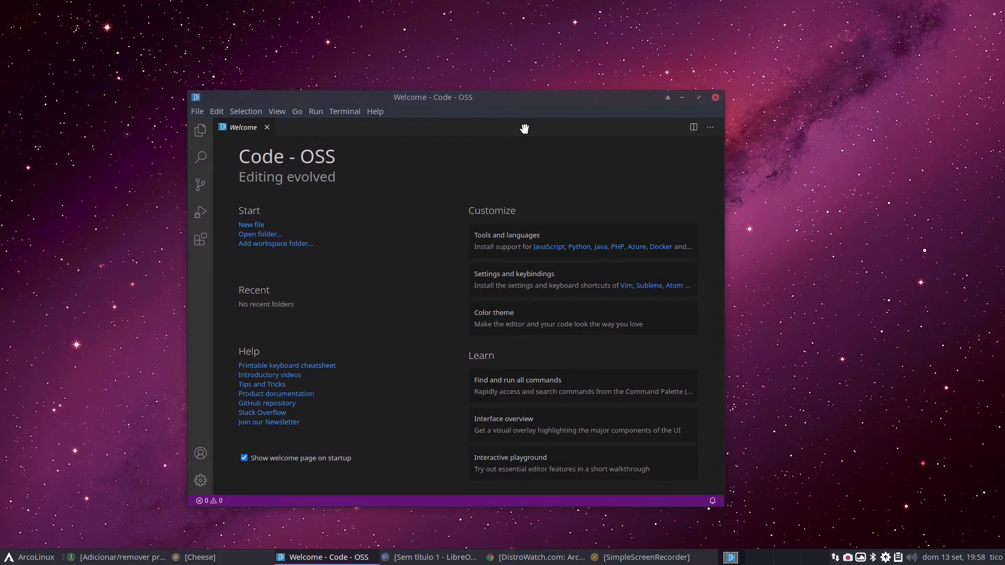
click(715, 97)
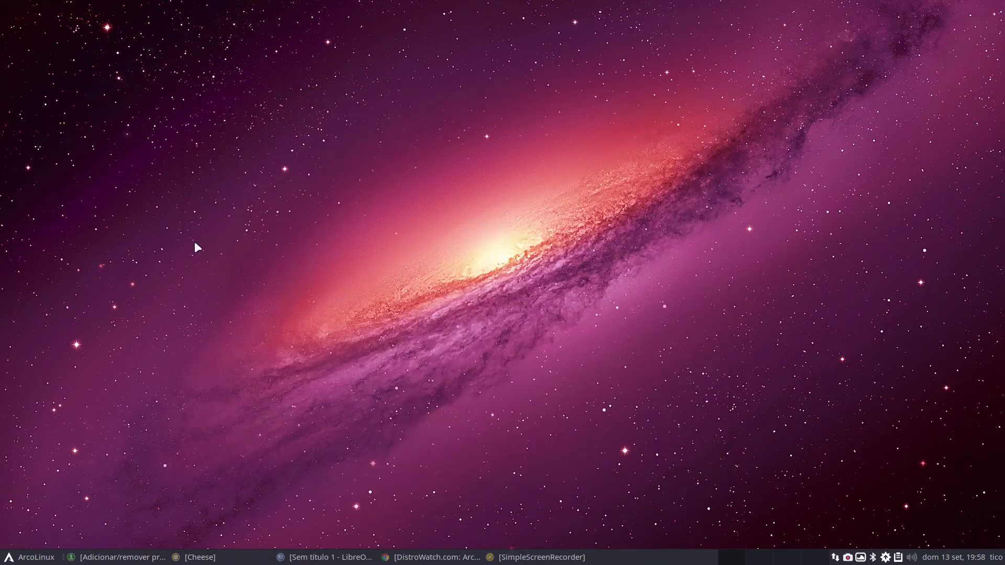
Step: Open the desktop settings and look over the menu and icon options
right_click(431, 181)
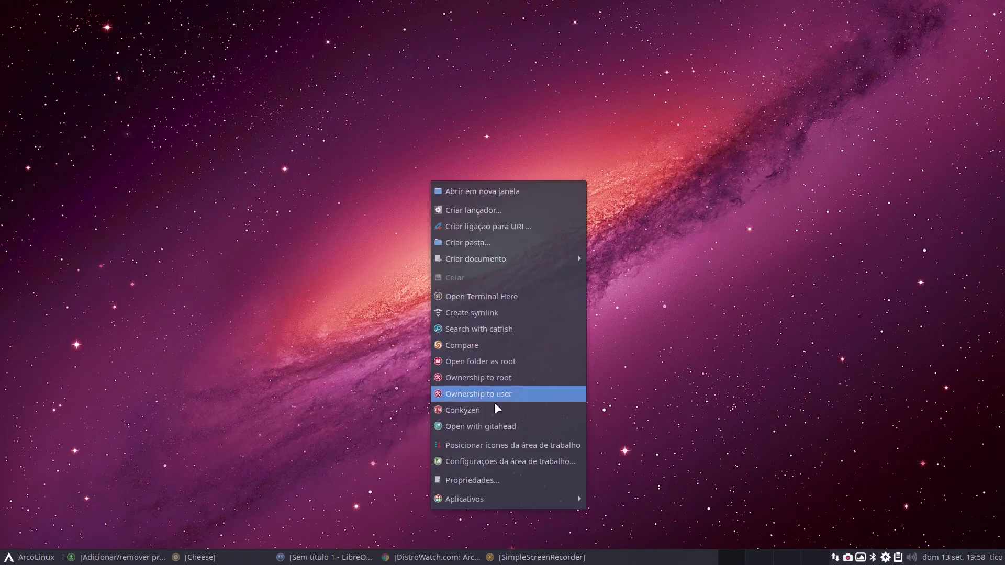
click(514, 463)
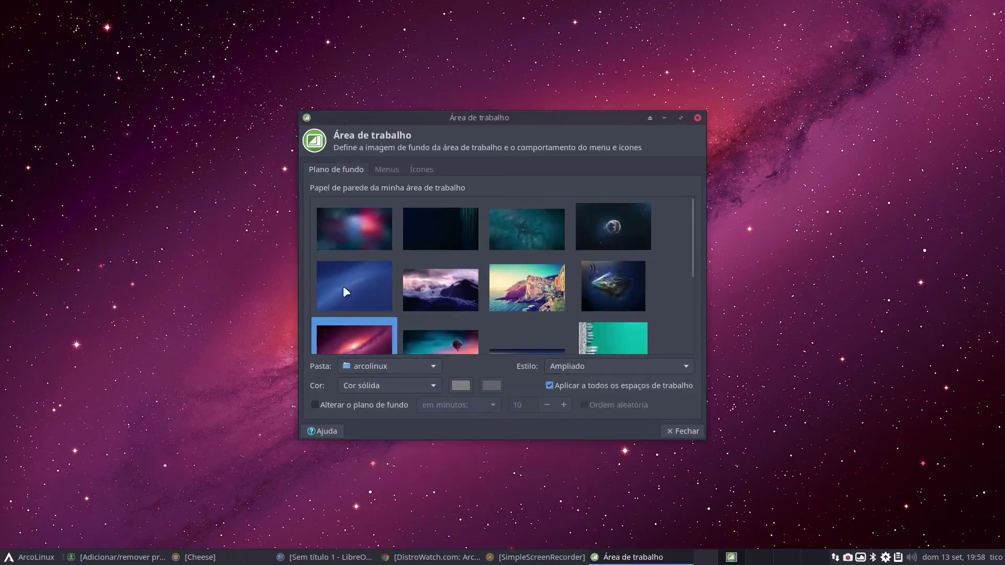
click(379, 170)
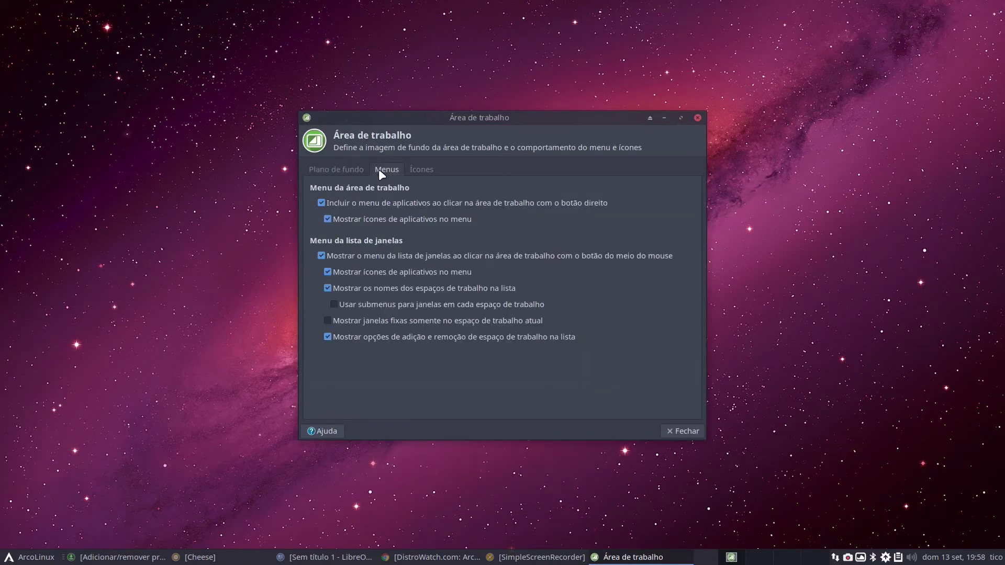
click(415, 170)
Step: Set the desktop background to the green field with cliffs from the arcolinux folder and close the settings
click(331, 171)
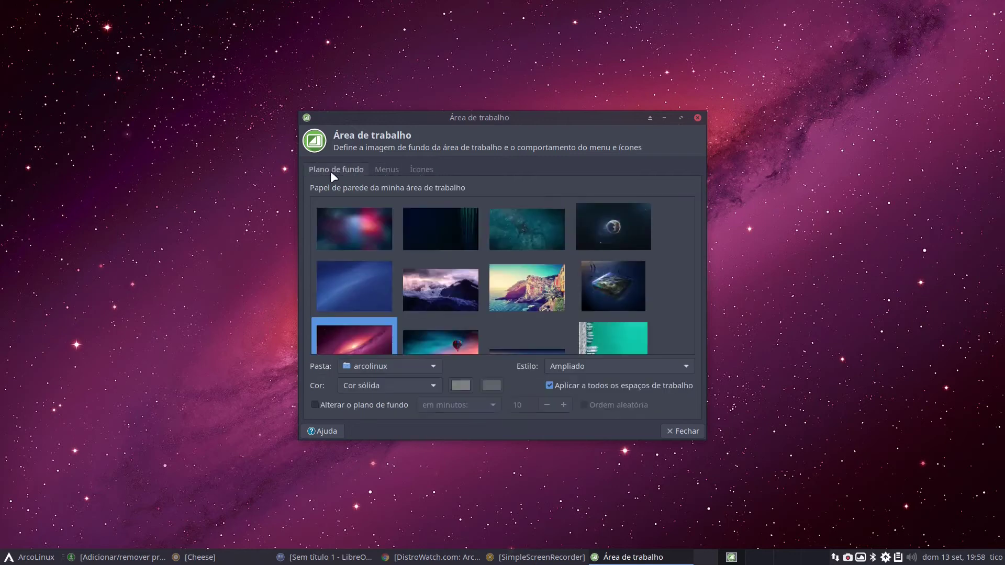
scroll(511, 316, down, 2)
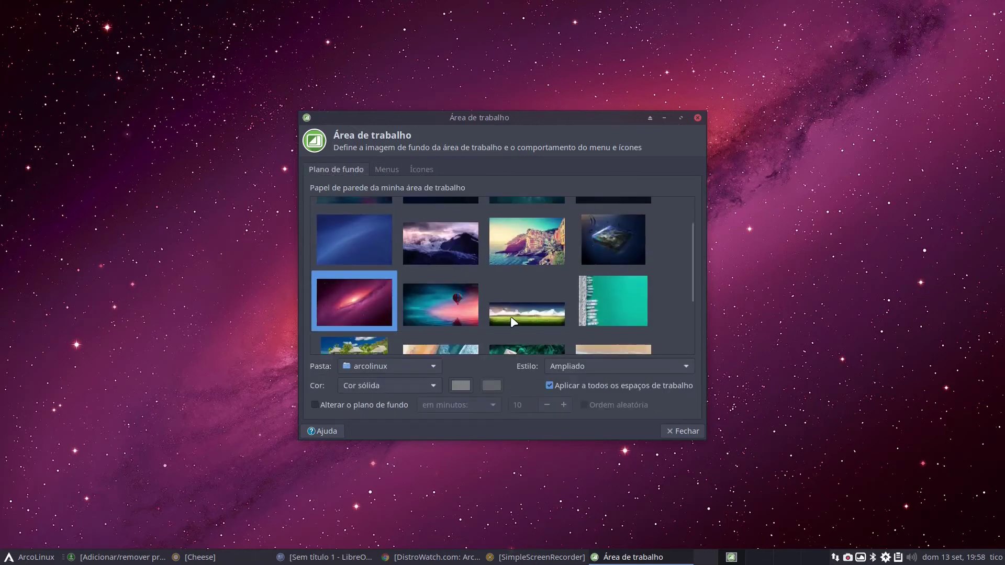
click(513, 321)
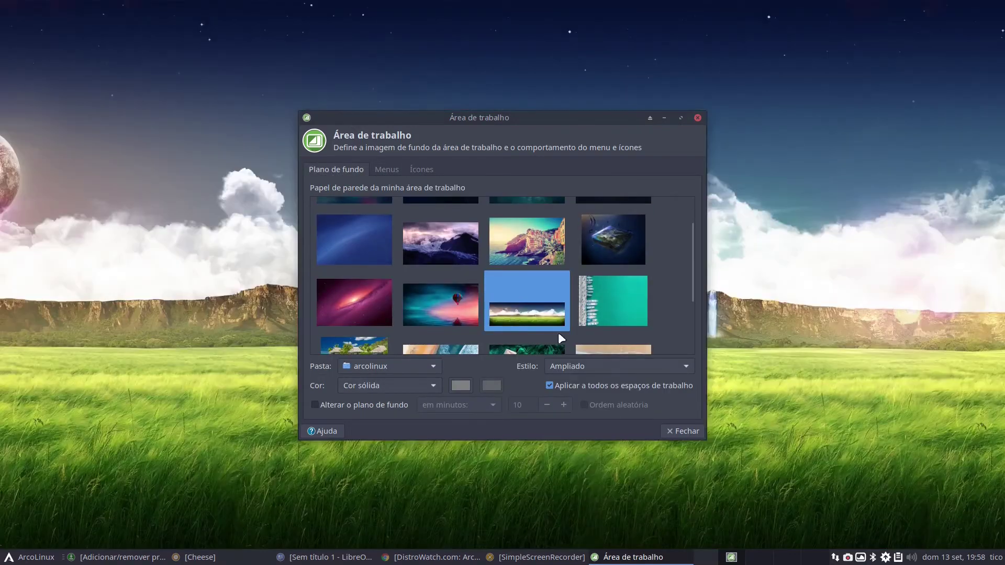
click(681, 431)
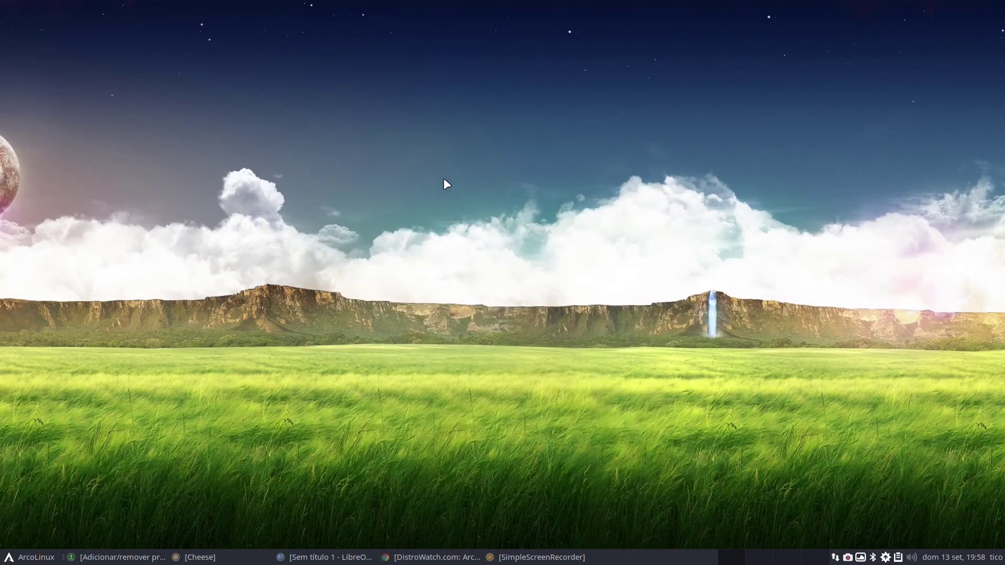
Step: Review the office and internet applications, launch Opera to view its welcome page, and close the browser
click(23, 559)
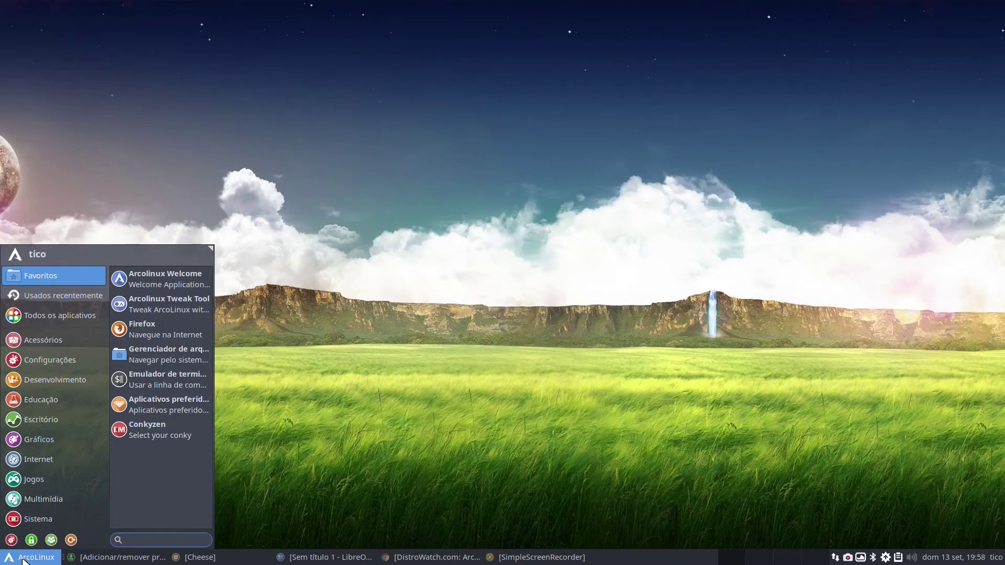
mouse_move(48, 415)
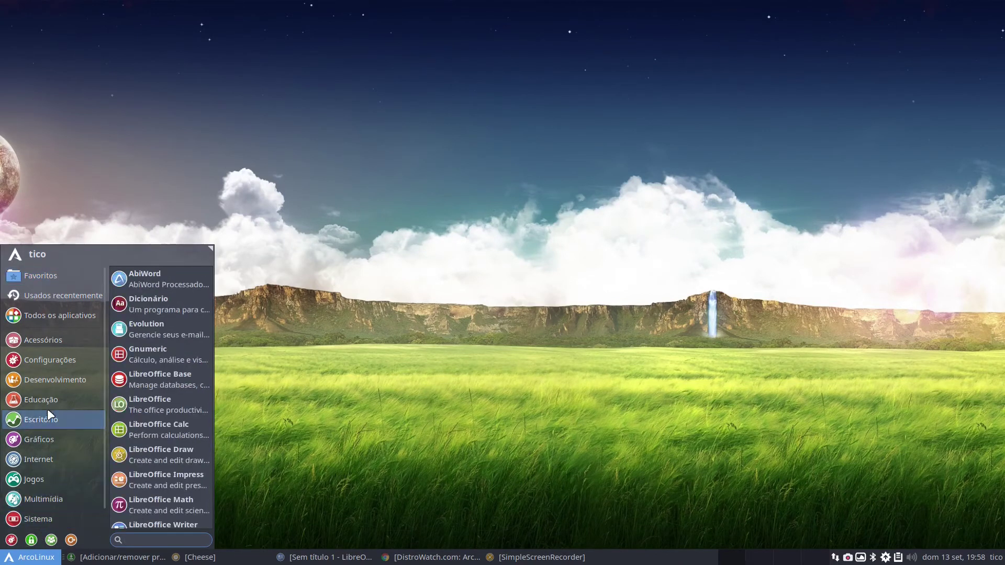
mouse_move(48, 453)
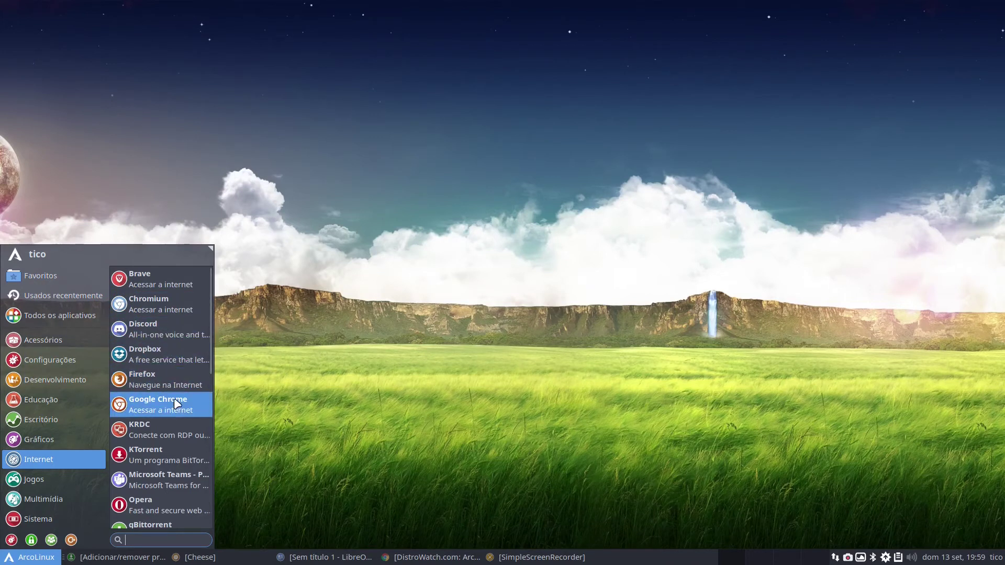
click(165, 505)
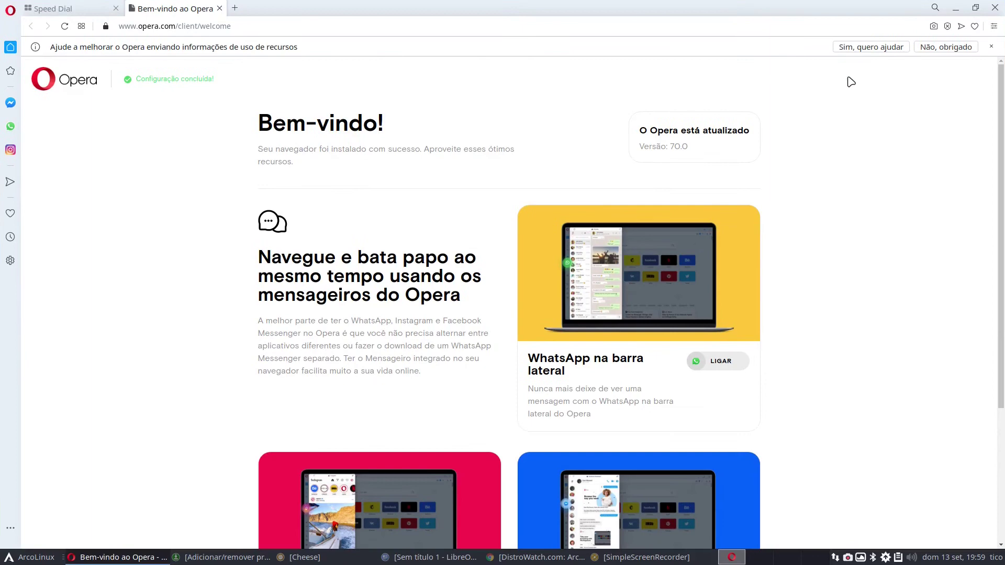
click(849, 78)
click(993, 9)
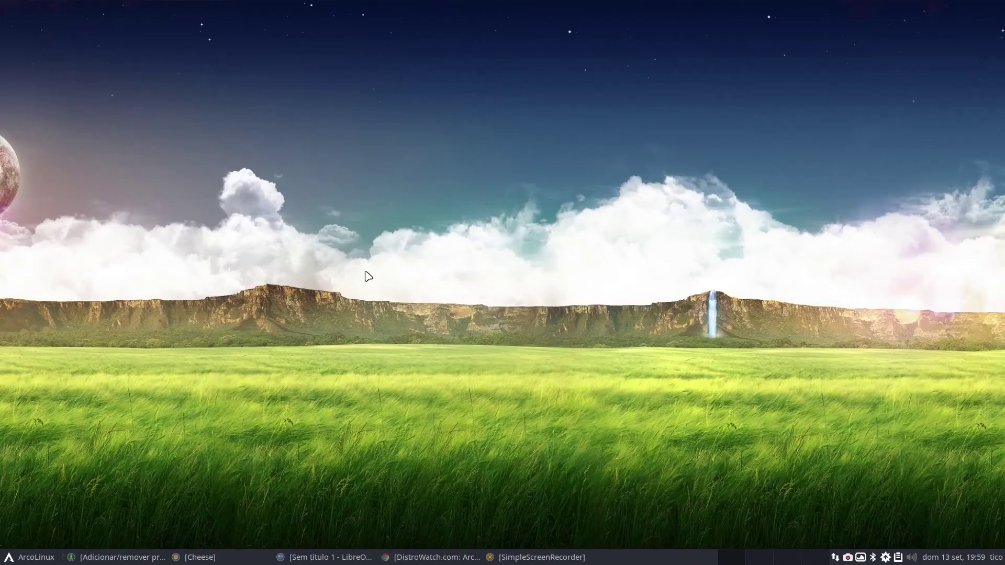
click(15, 560)
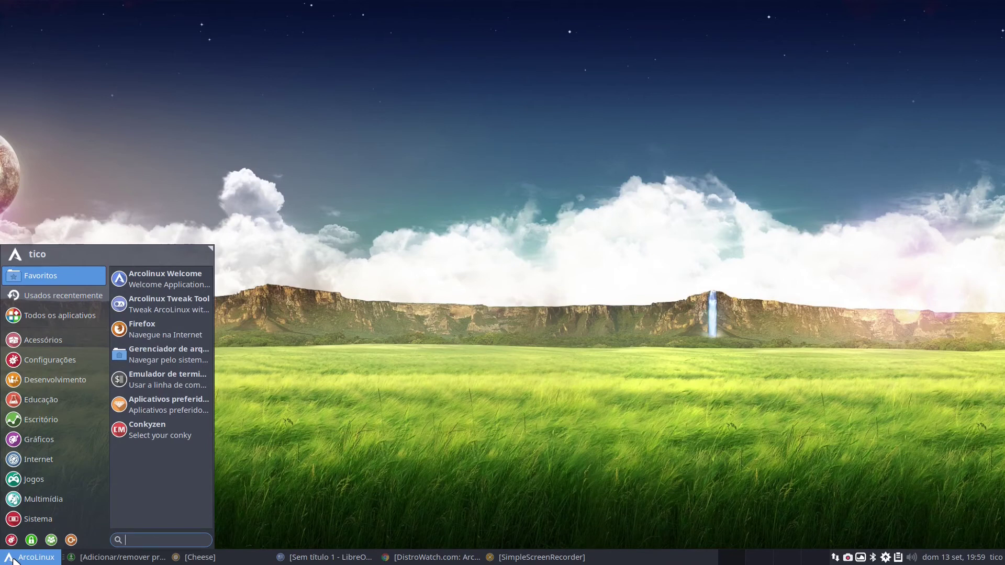
click(14, 562)
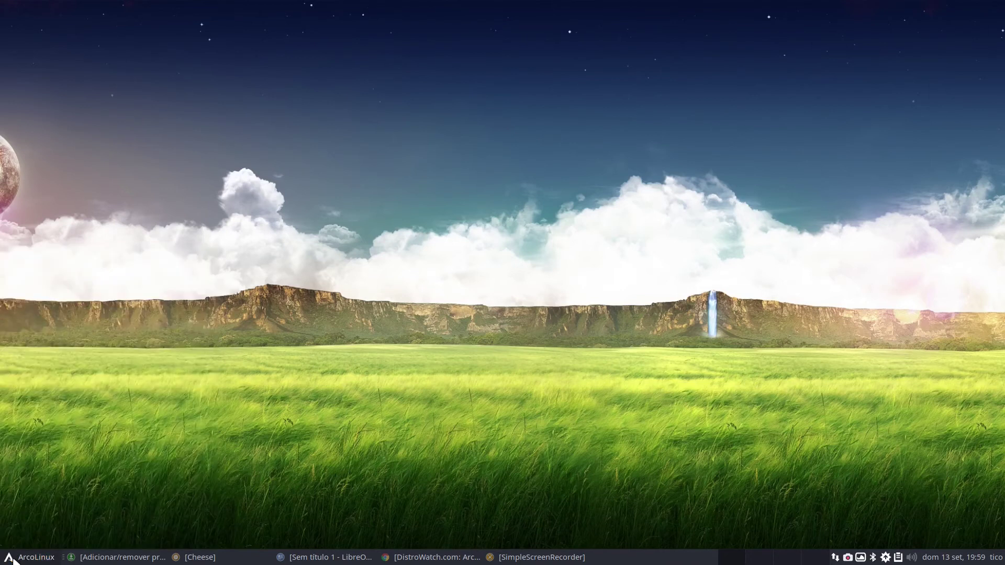
click(14, 562)
click(14, 561)
Step: Switch to Chrome, go from the ArcoLinux page to the DistroWatch home page, and examine the page hit ranking
click(417, 558)
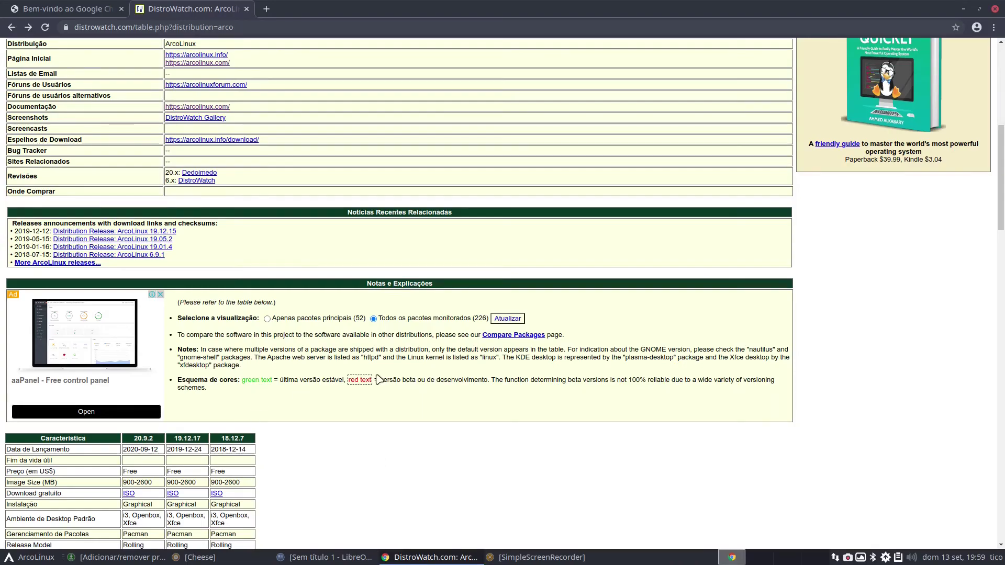
scroll(465, 344, up, 5)
scroll(466, 344, up, 2)
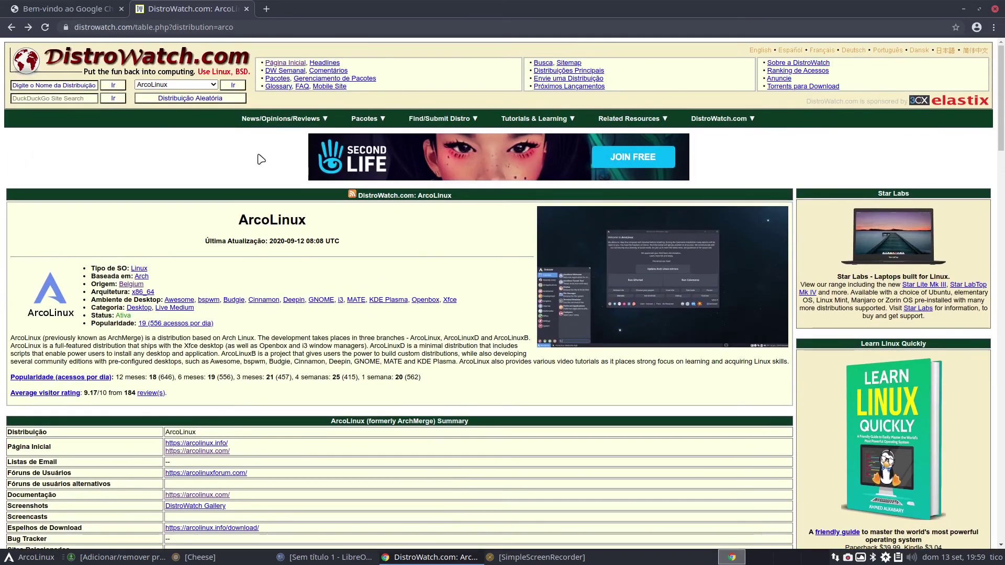
click(123, 63)
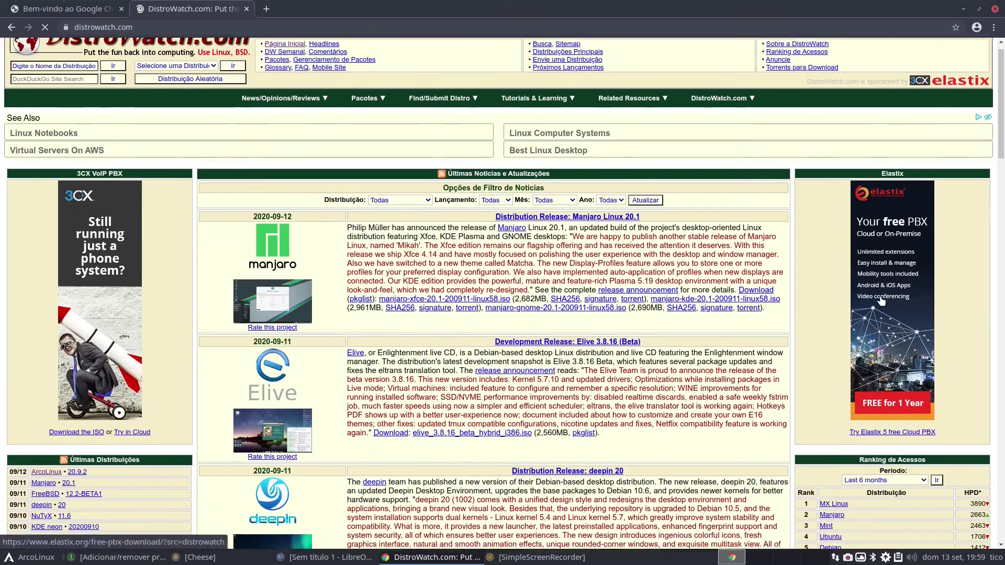
scroll(629, 314, down, 4)
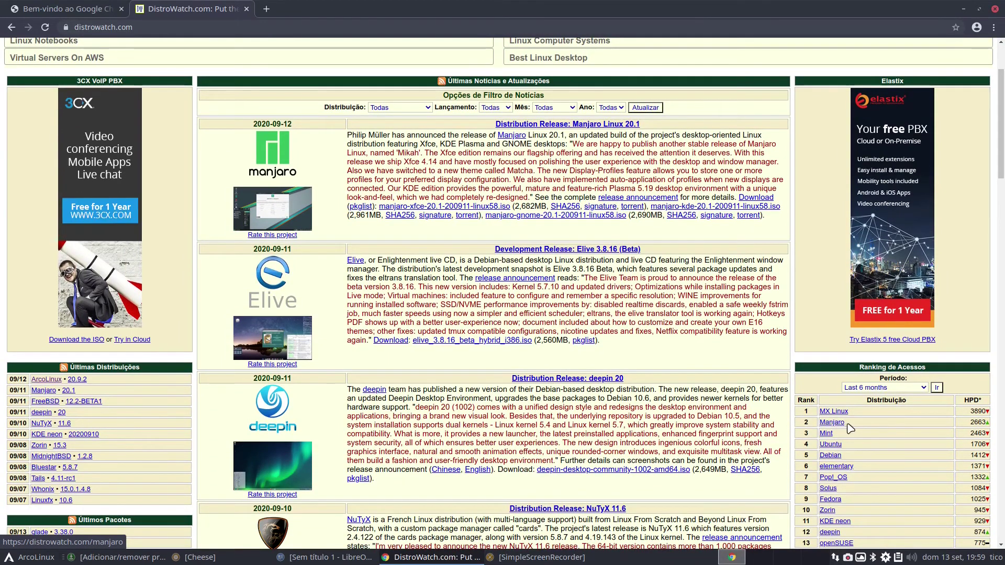
scroll(873, 427, down, 4)
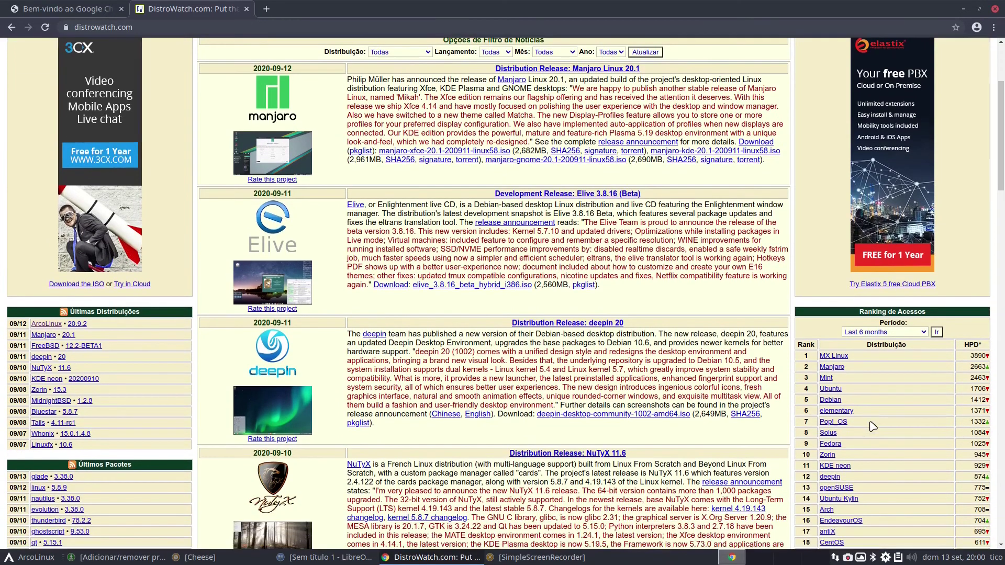
Step: Examine the DistroWatch six-month page hit ranking around the Arch and ArcoLinux entries, and minimize the browser window
scroll(873, 427, down, 2)
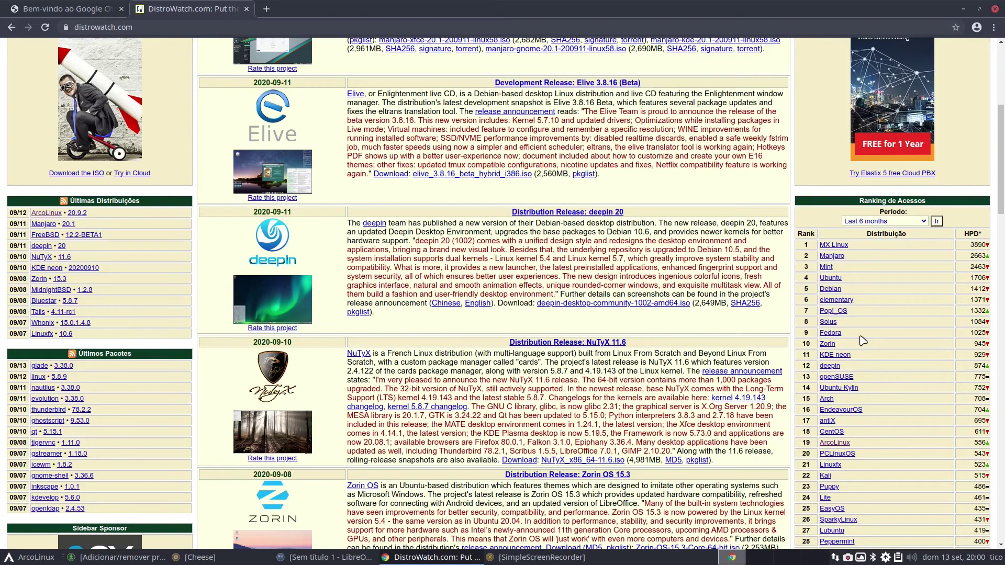
scroll(863, 341, up, 2)
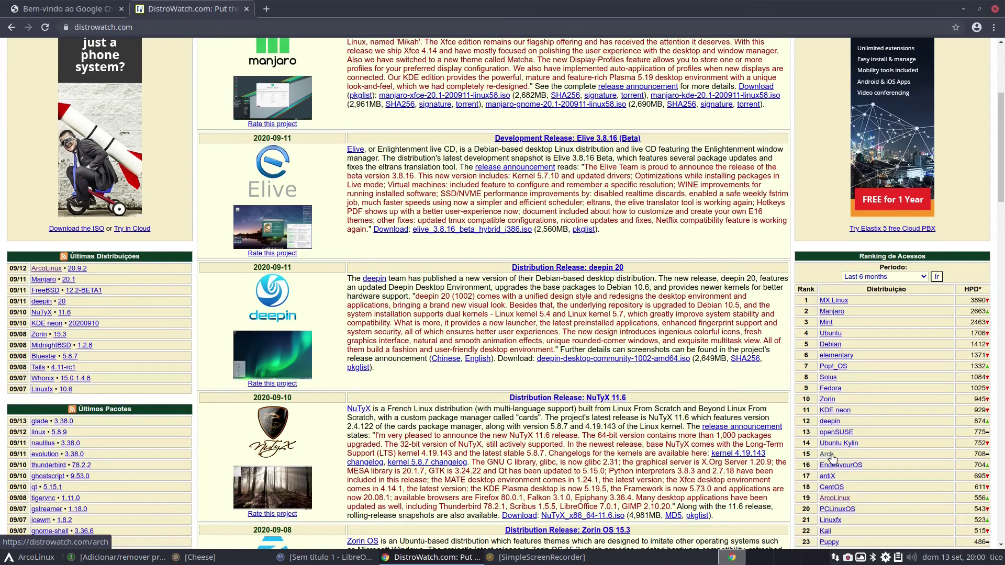
scroll(835, 454, down, 2)
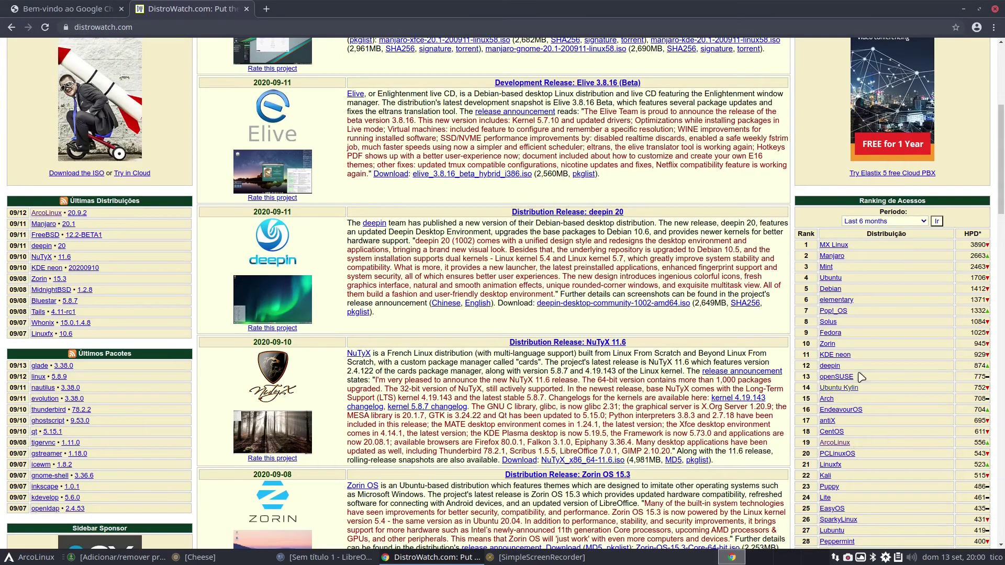
scroll(896, 328, up, 10)
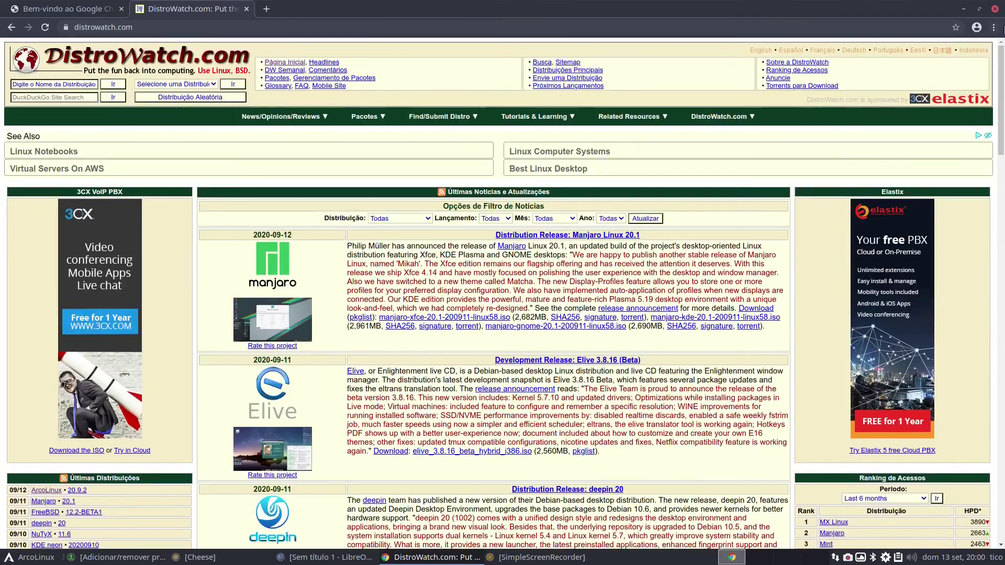
click(963, 9)
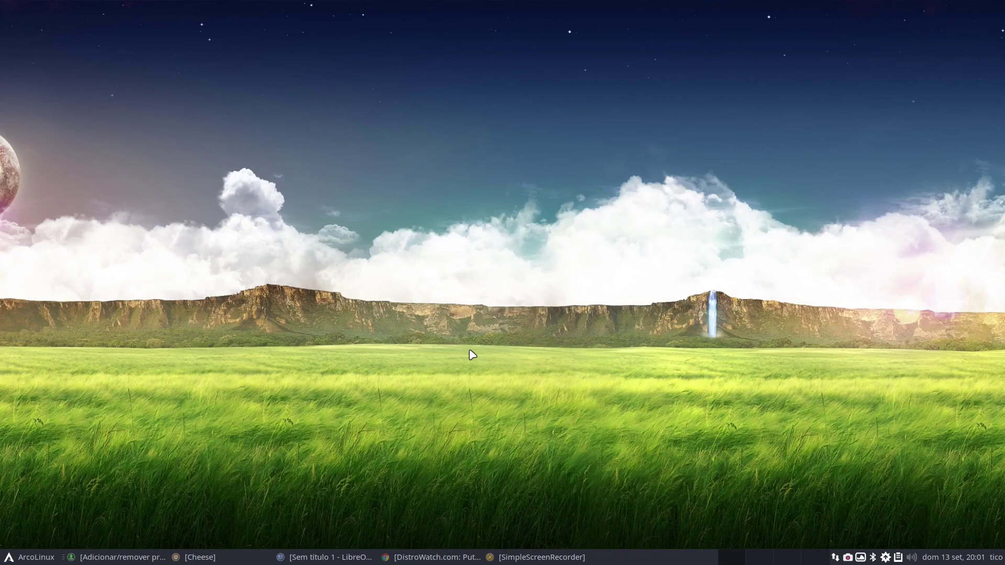
Step: Switch to the next workspace and back, and view the favourites in the ArcoLinux applications menu before closing it
key(ctrl+alt+Right)
key(ctrl+alt+Left)
click(21, 559)
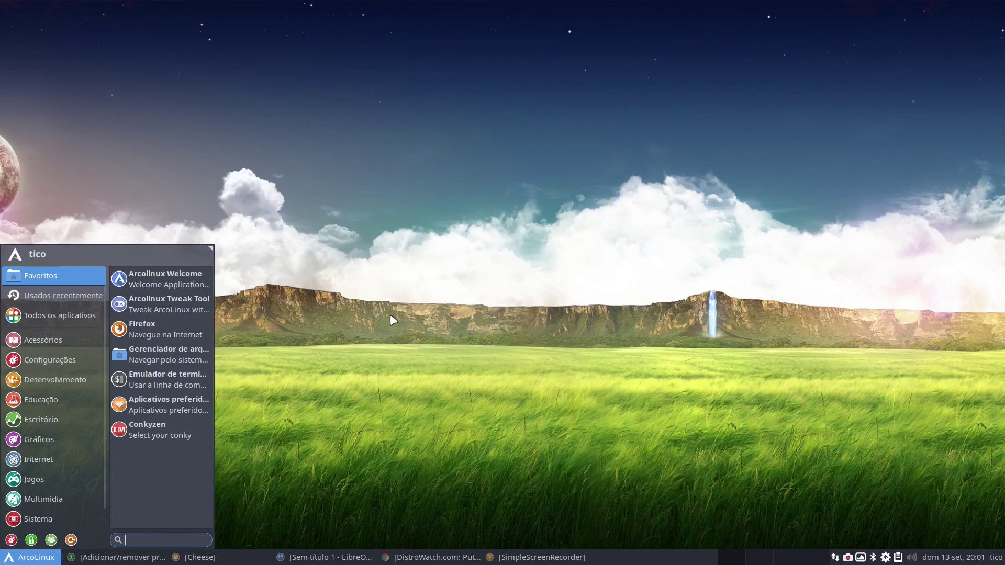
click(367, 313)
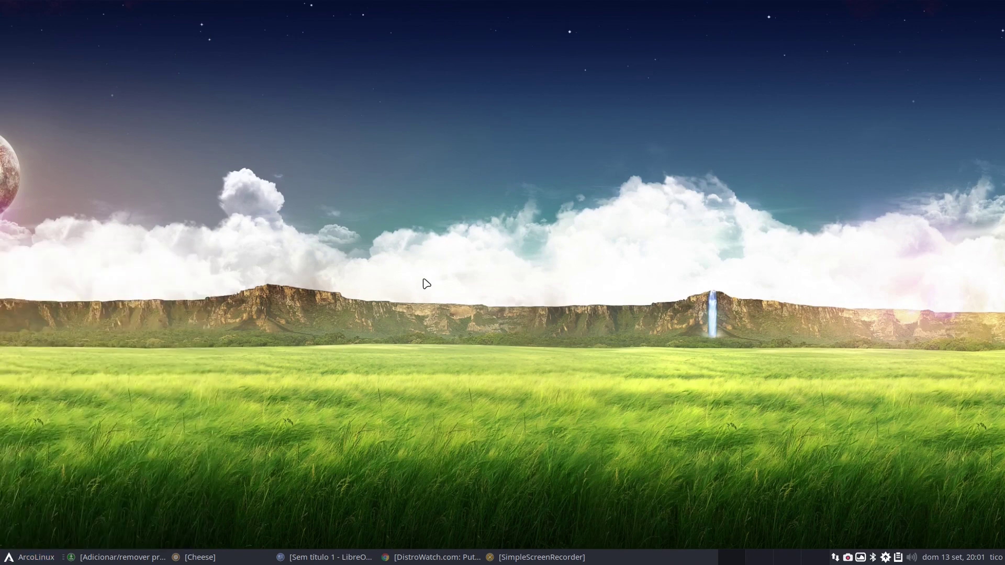